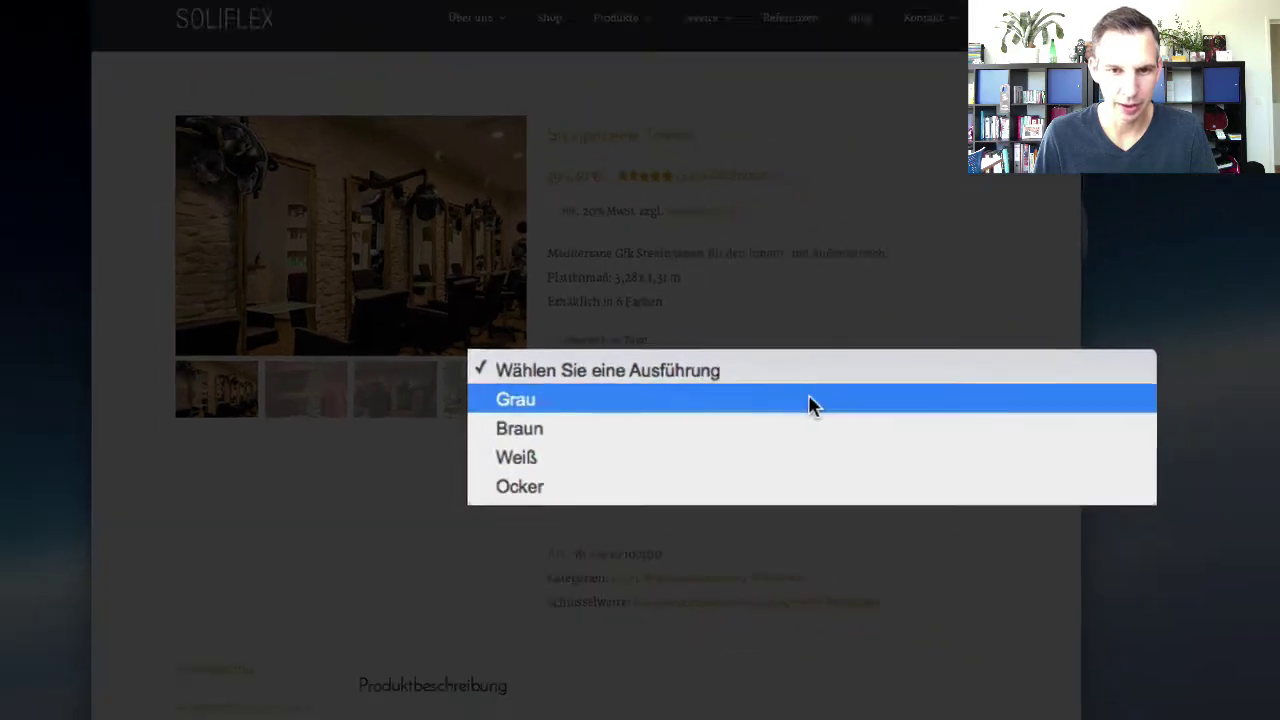
Open the product Steinpaneele Toledo for editing from the shop's product list.
left_click(884, 392)
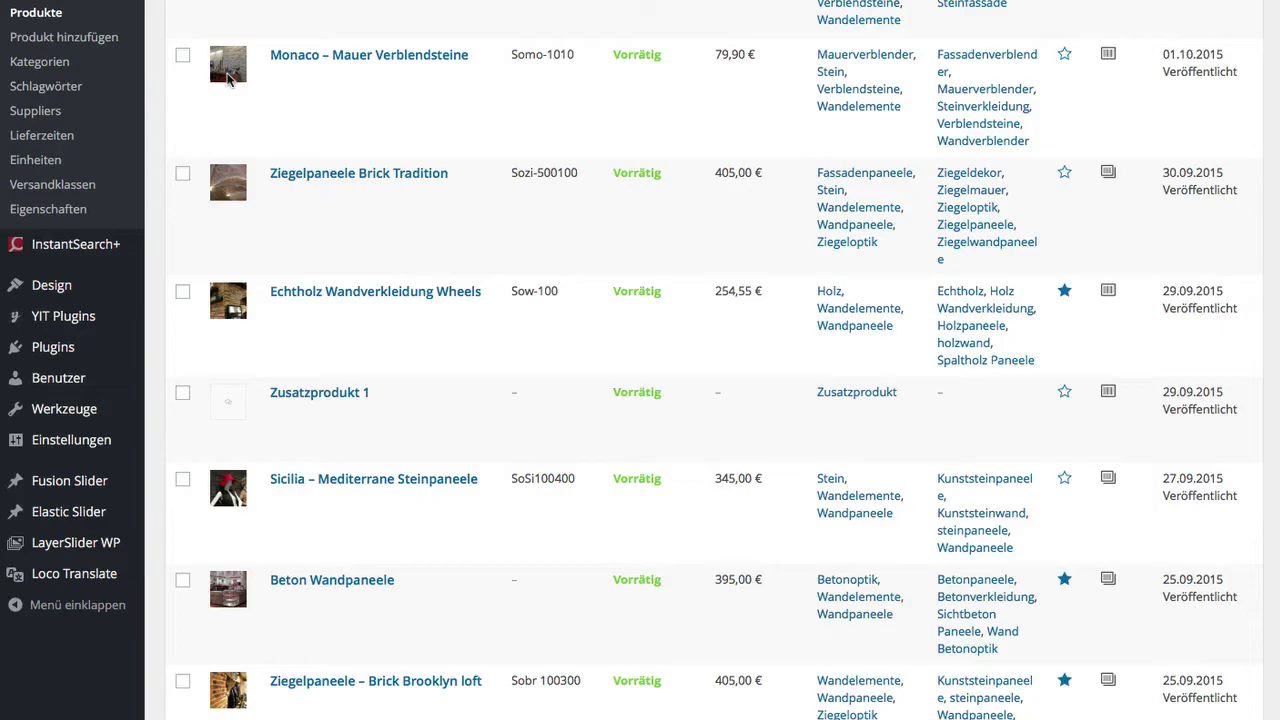
scroll(386, 8, "down", 5)
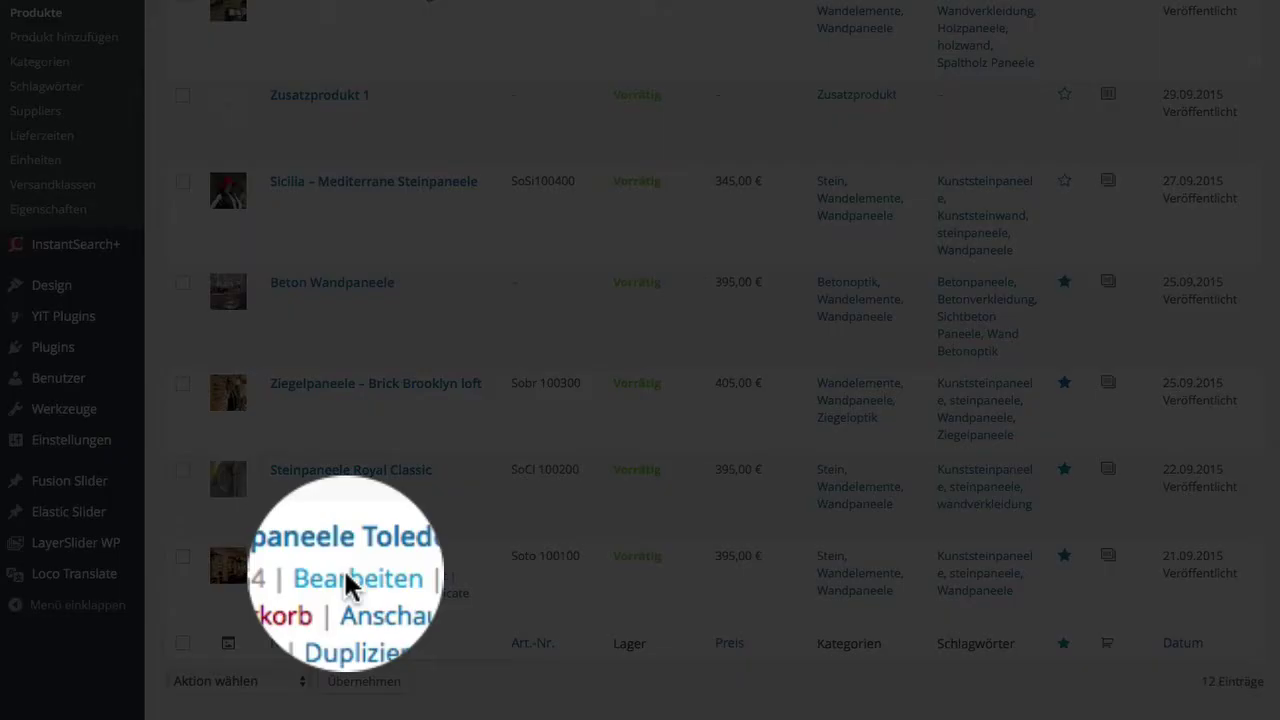
left_click(345, 575)
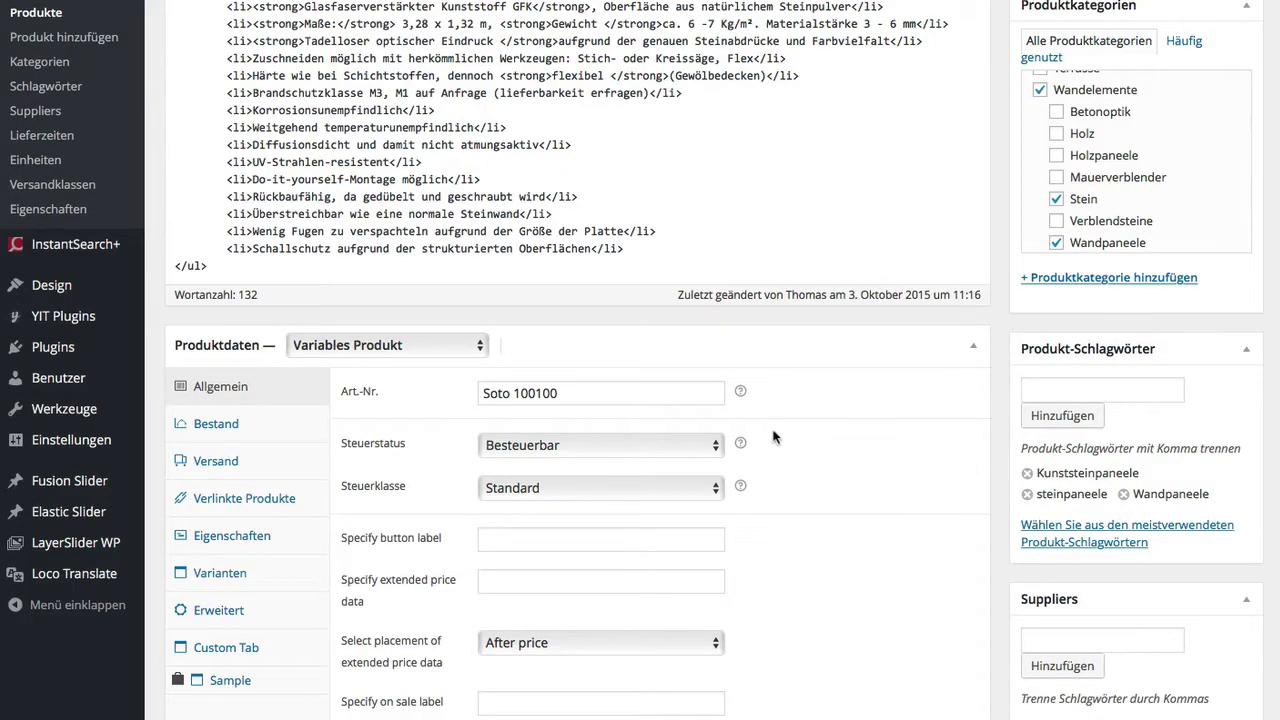
Look over the product's title and description, and choose Variables Produkt as the product type.
scroll(777, 440, "up", 5)
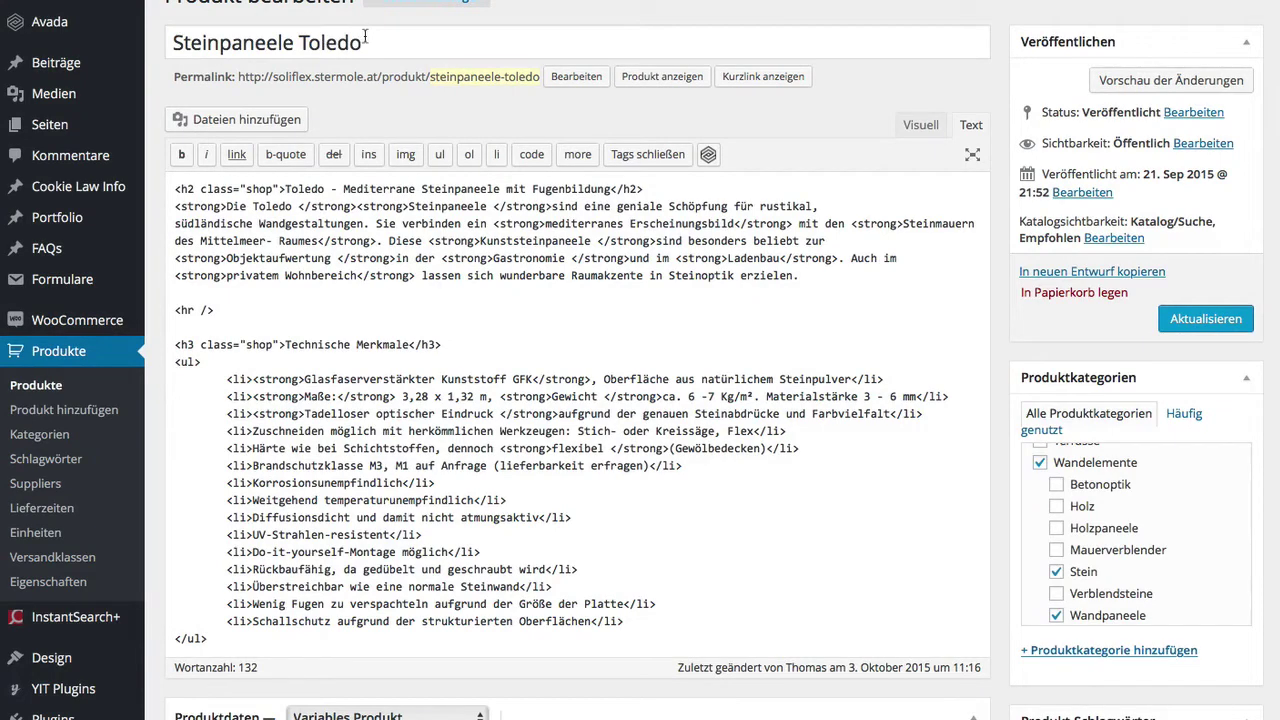
scroll(395, 223, "down", 3)
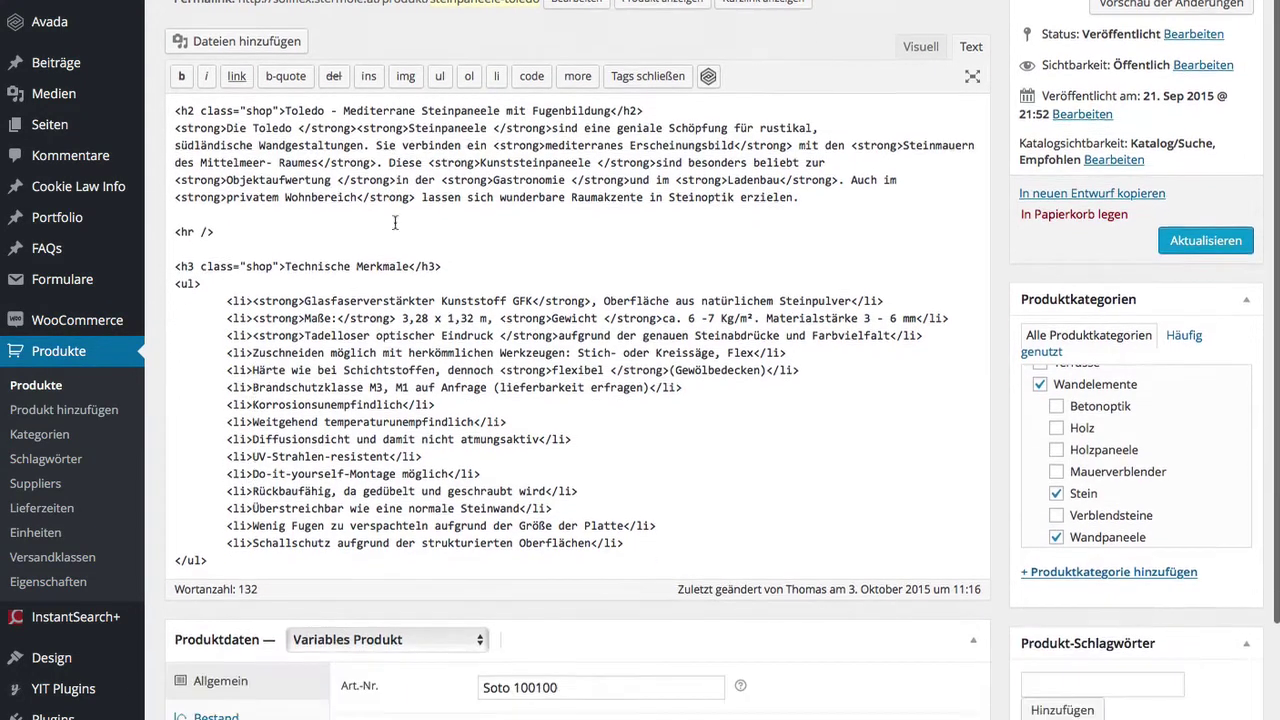
scroll(395, 222, "down", 2)
scroll(395, 223, "down", 1)
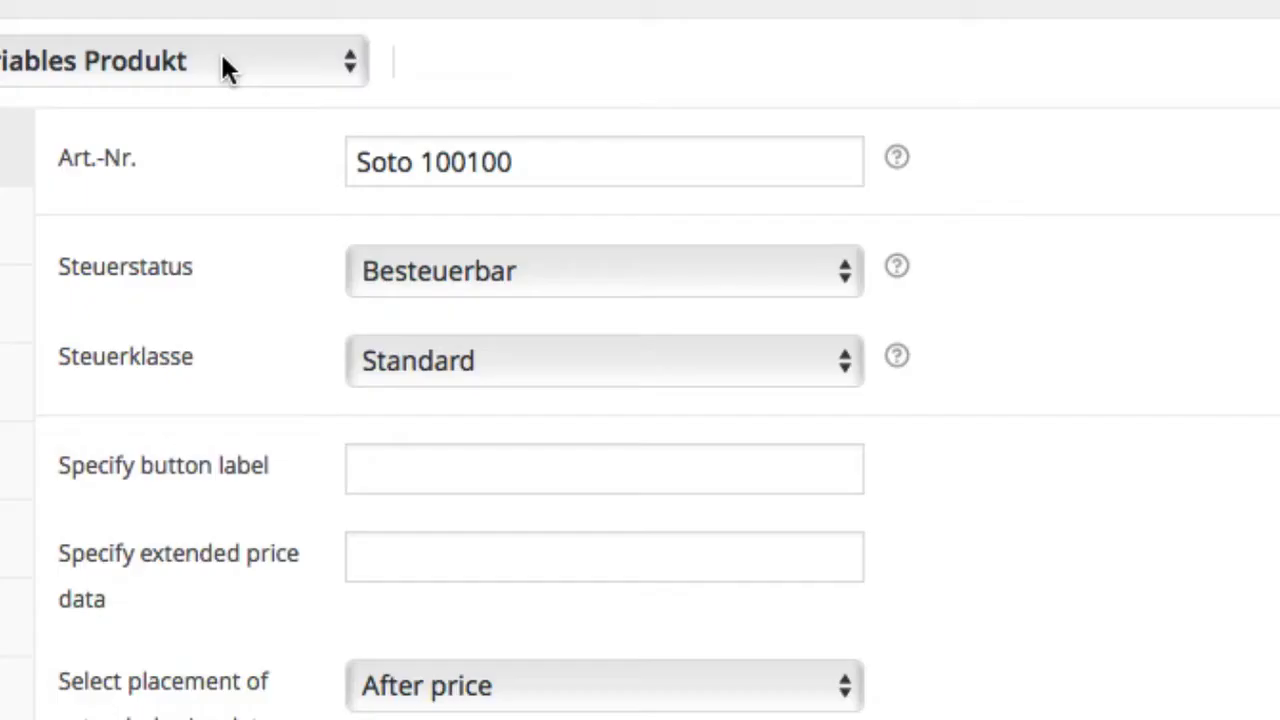
left_click(420, 297)
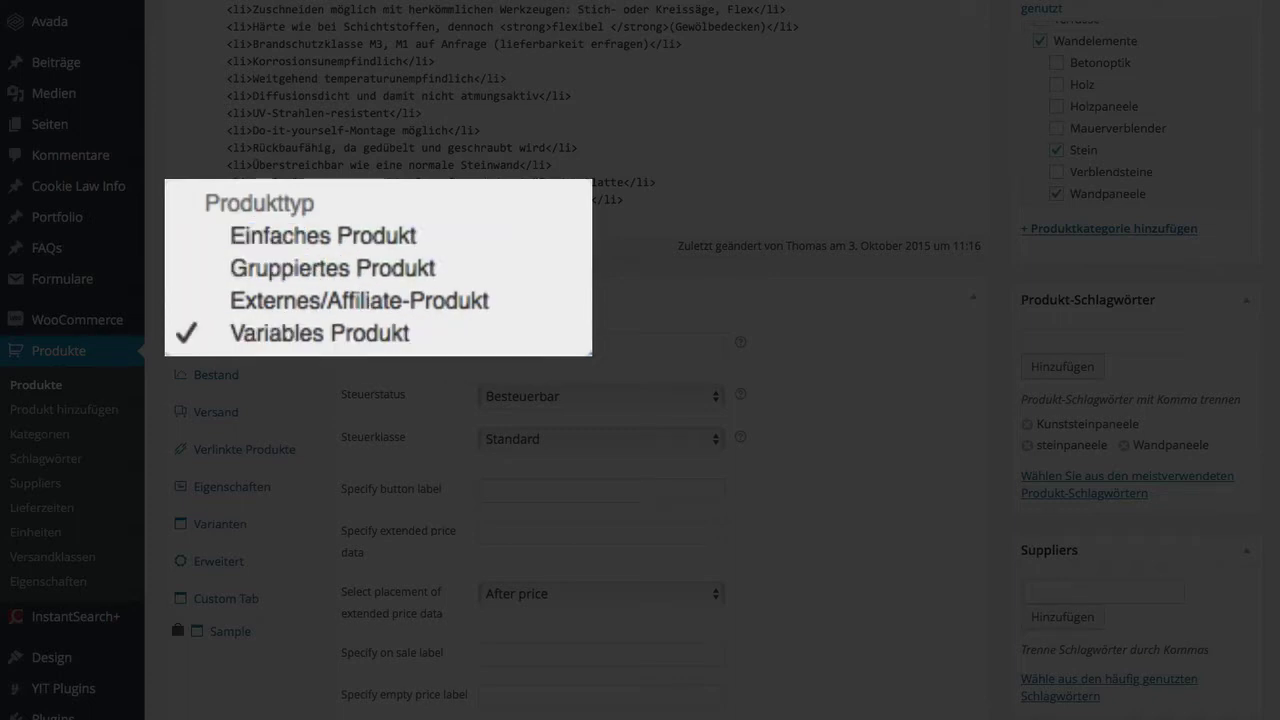
left_click(333, 333)
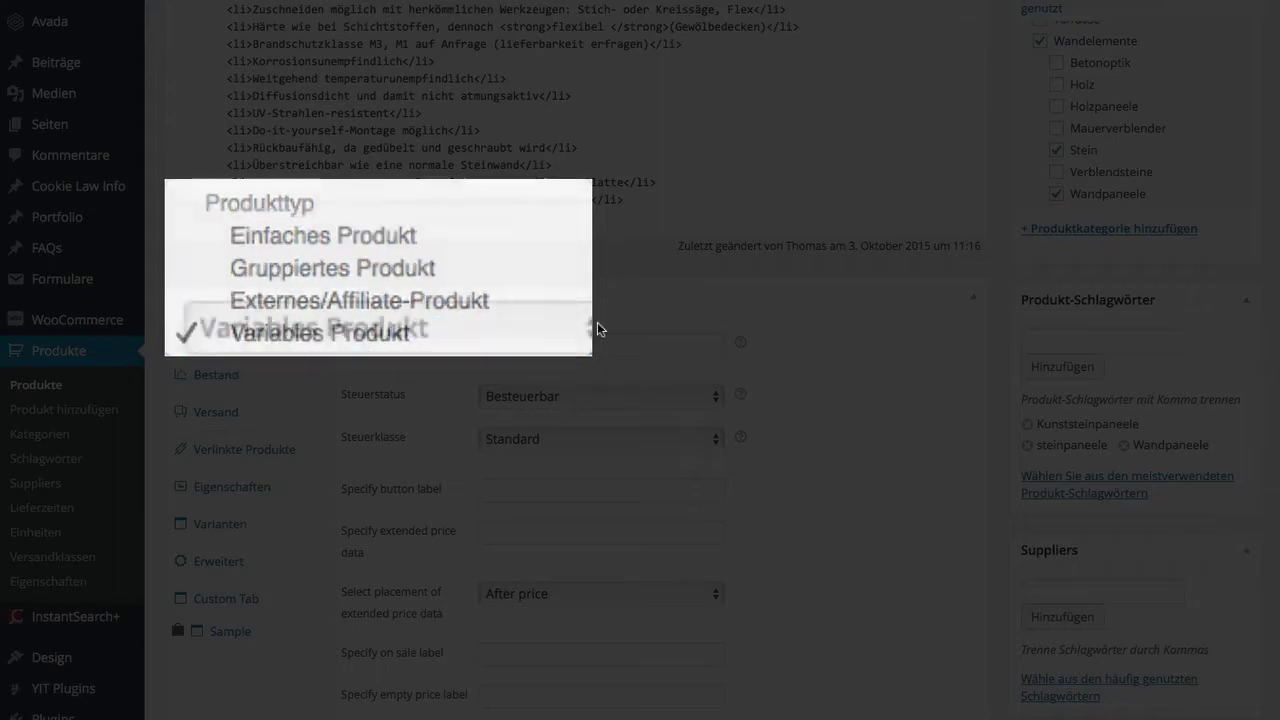
Expand the Farbe attribute in the product's Eigenschaften and examine how its values are separated.
scroll(654, 189, "down", 3)
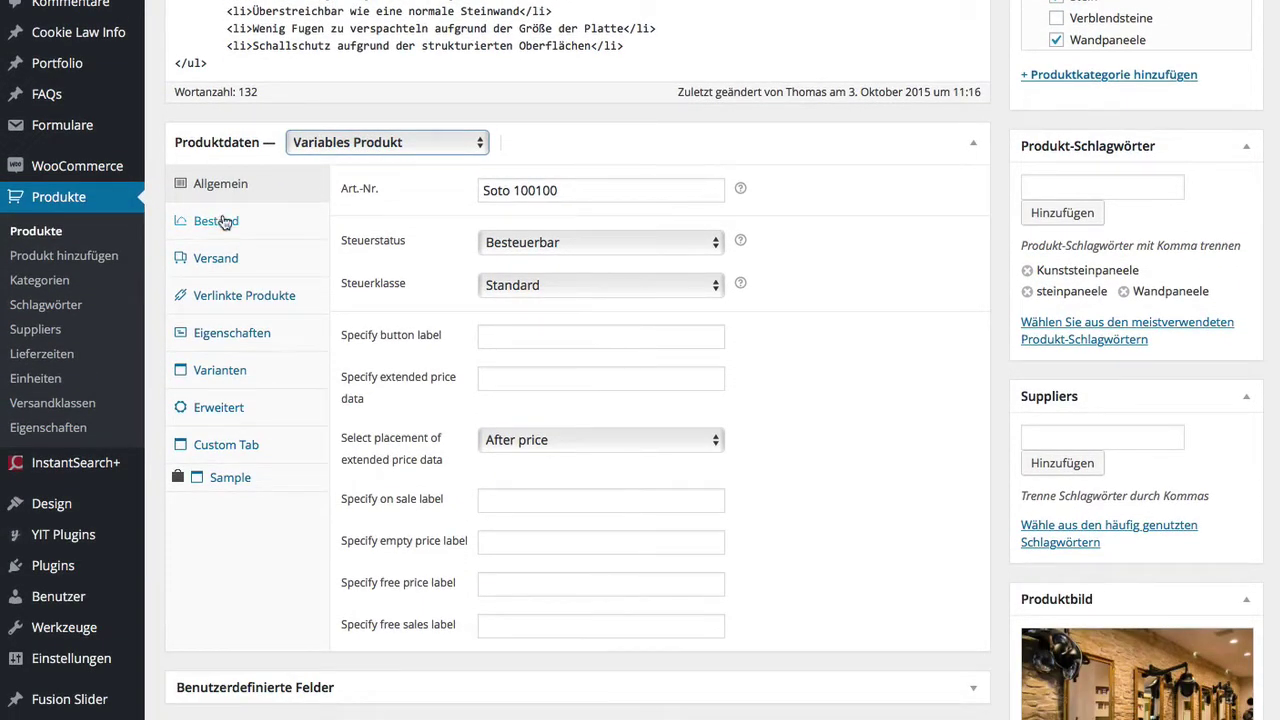
left_click(210, 348)
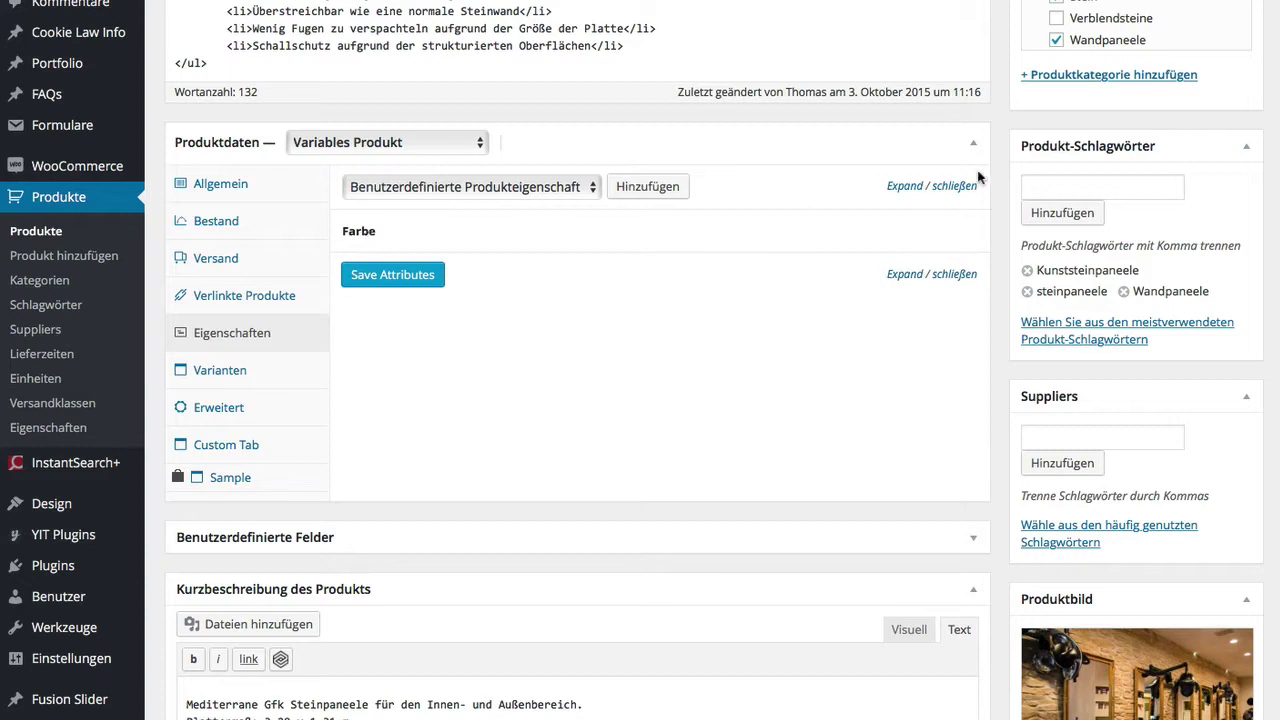
left_click(905, 235)
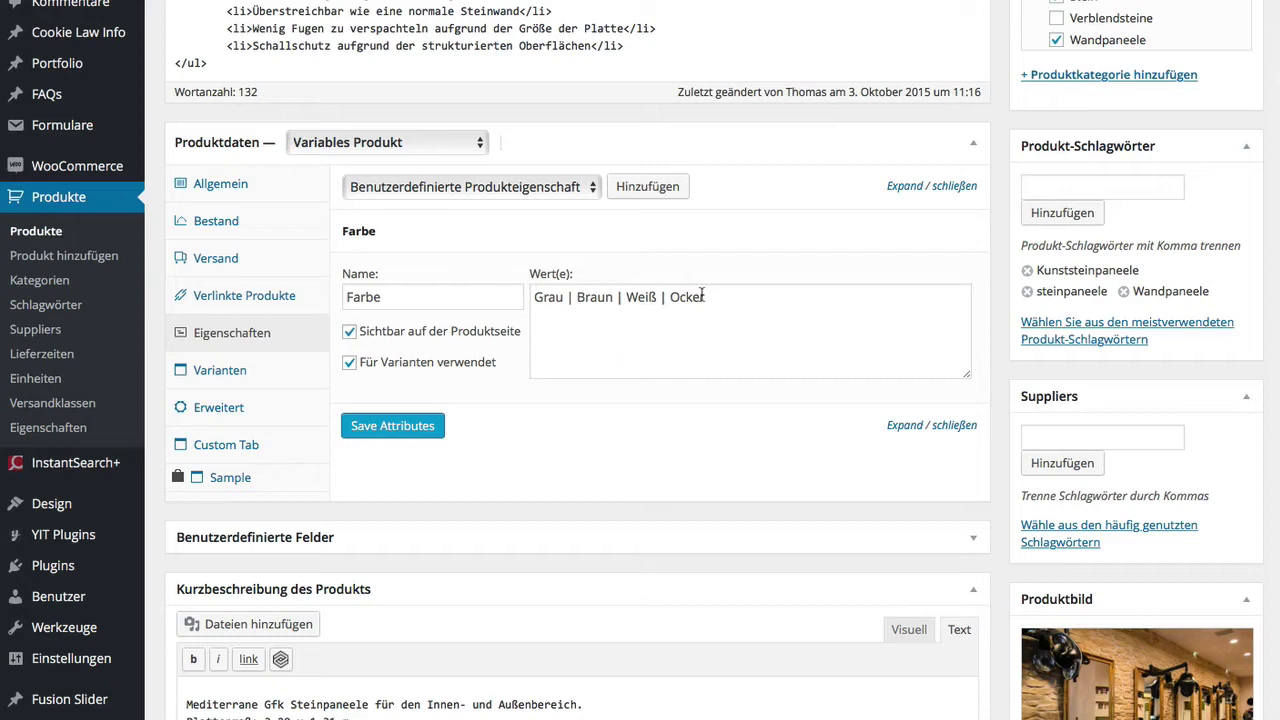
double_click(660, 297)
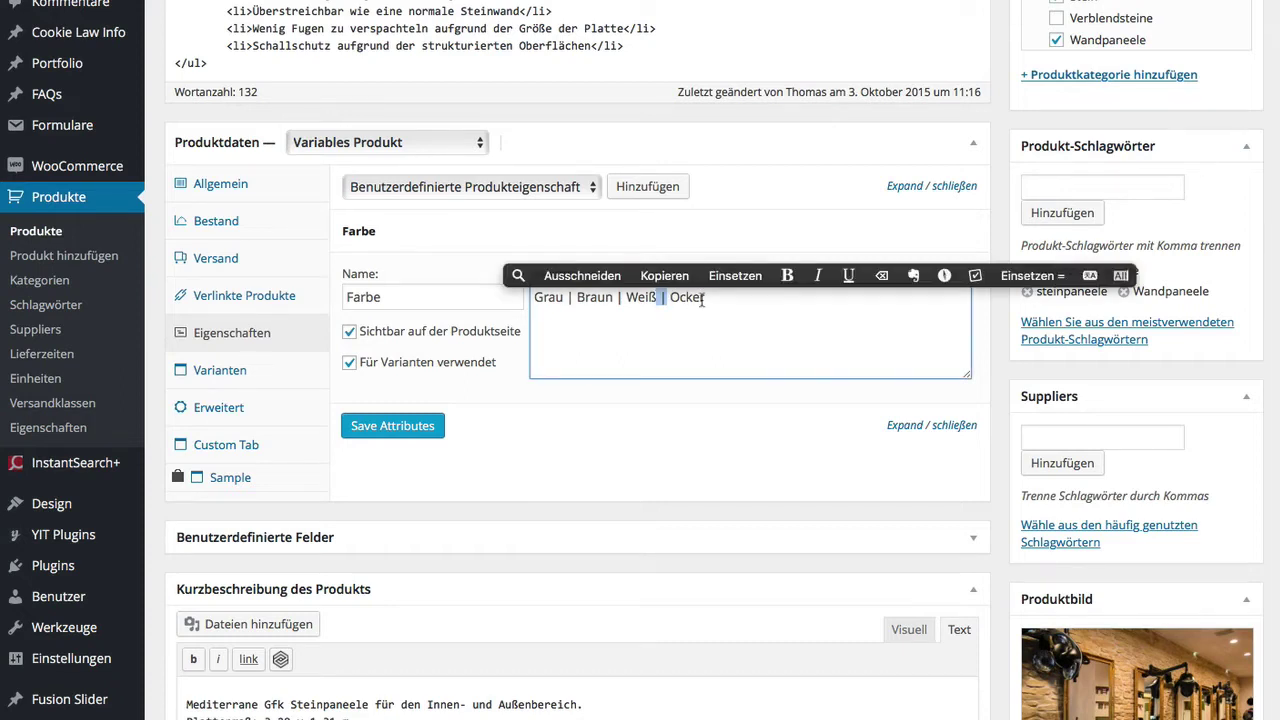
key("super+7")
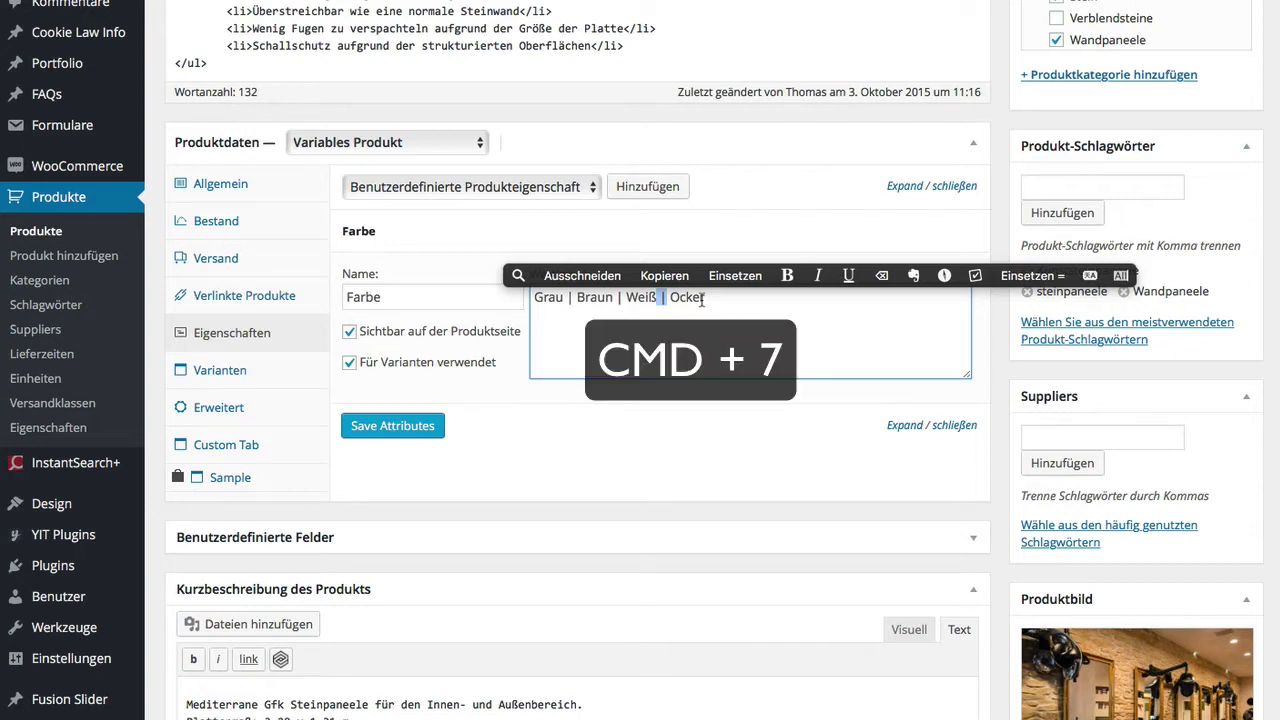
left_click(703, 299)
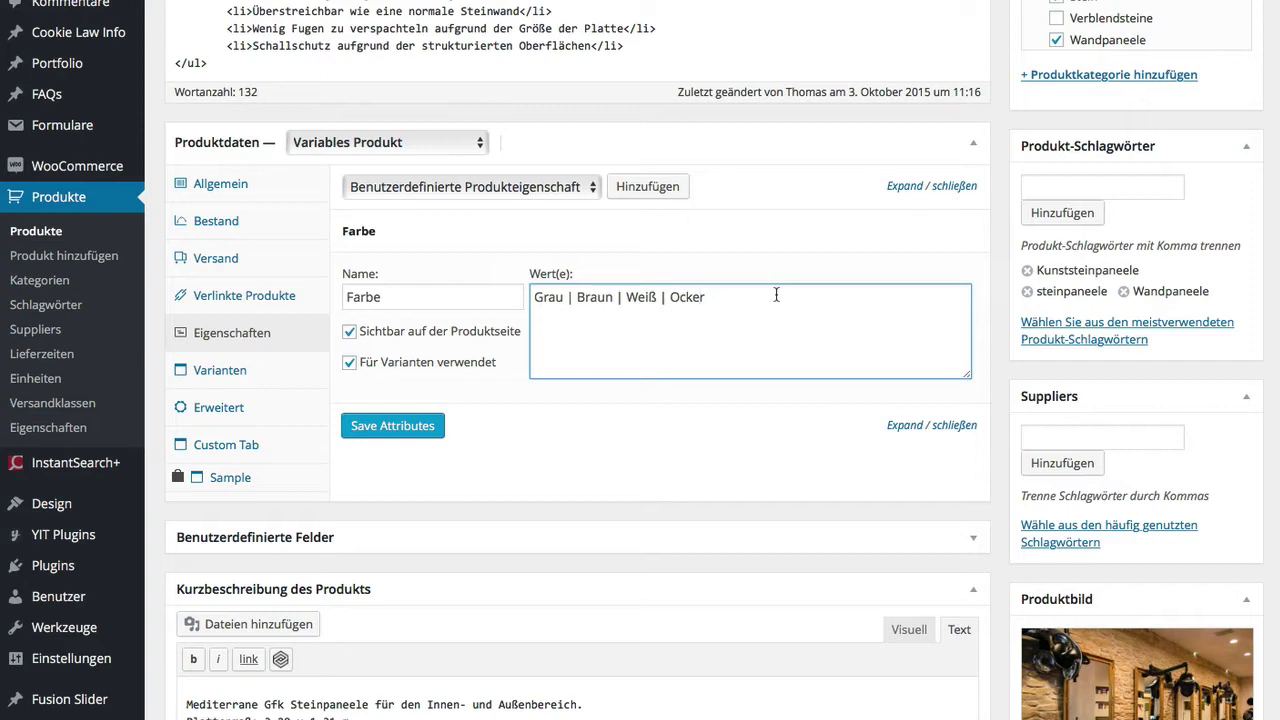
key("alt+less")
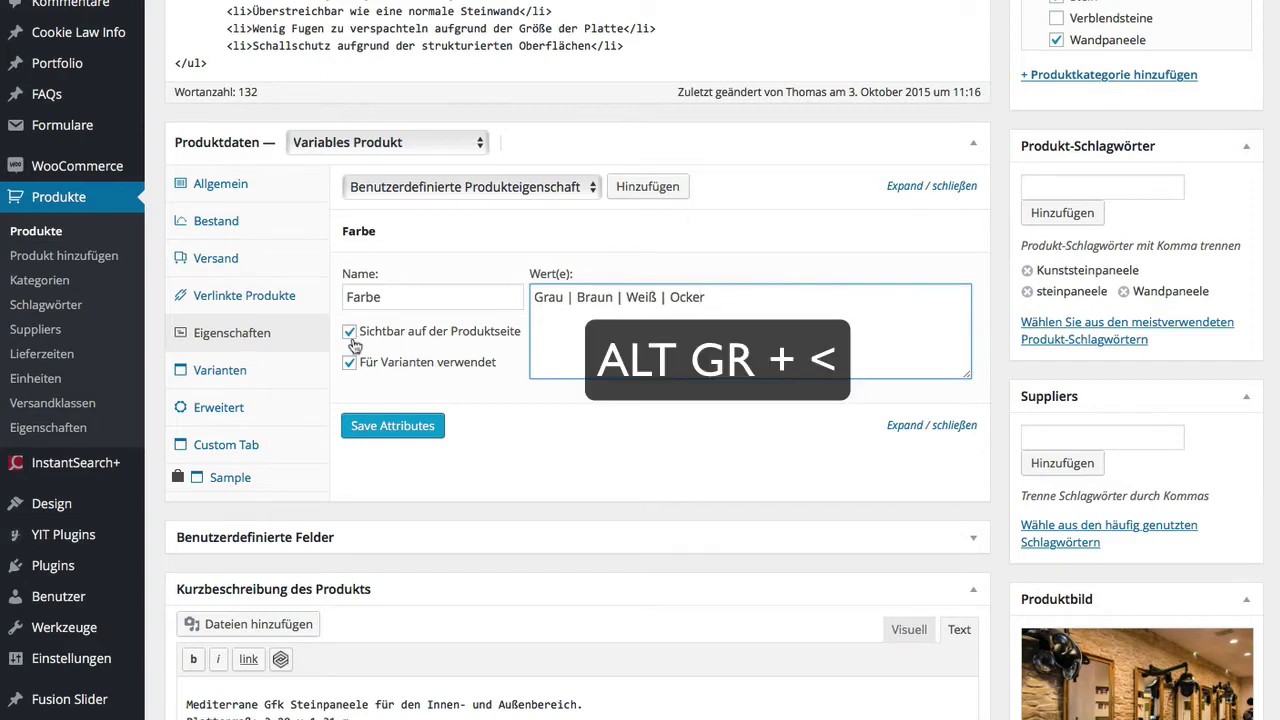
Turn off the Sichtbar auf der Produktseite option for the Farbe attribute.
left_click(350, 336)
left_click_drag(533, 297, 740, 297)
left_click(740, 297)
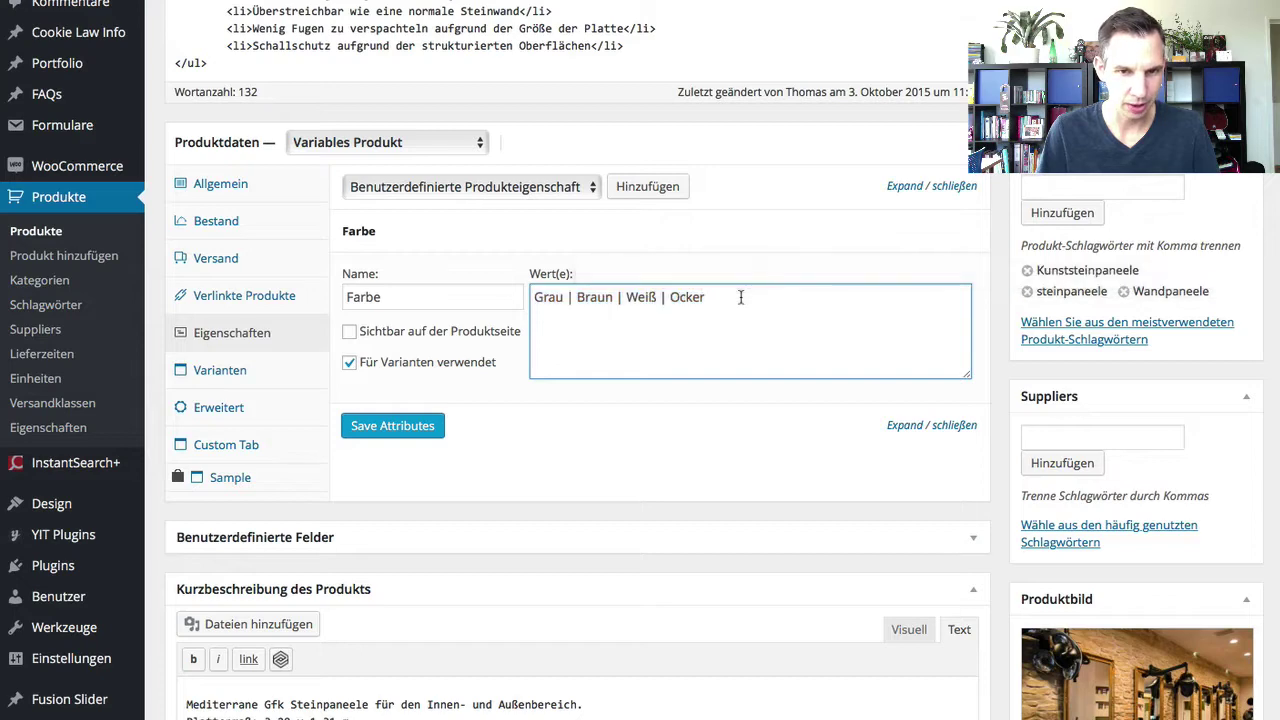
Expand the Ocker variation under Varianten and examine its image, Art.-Nr., price and size fields.
left_click(250, 372)
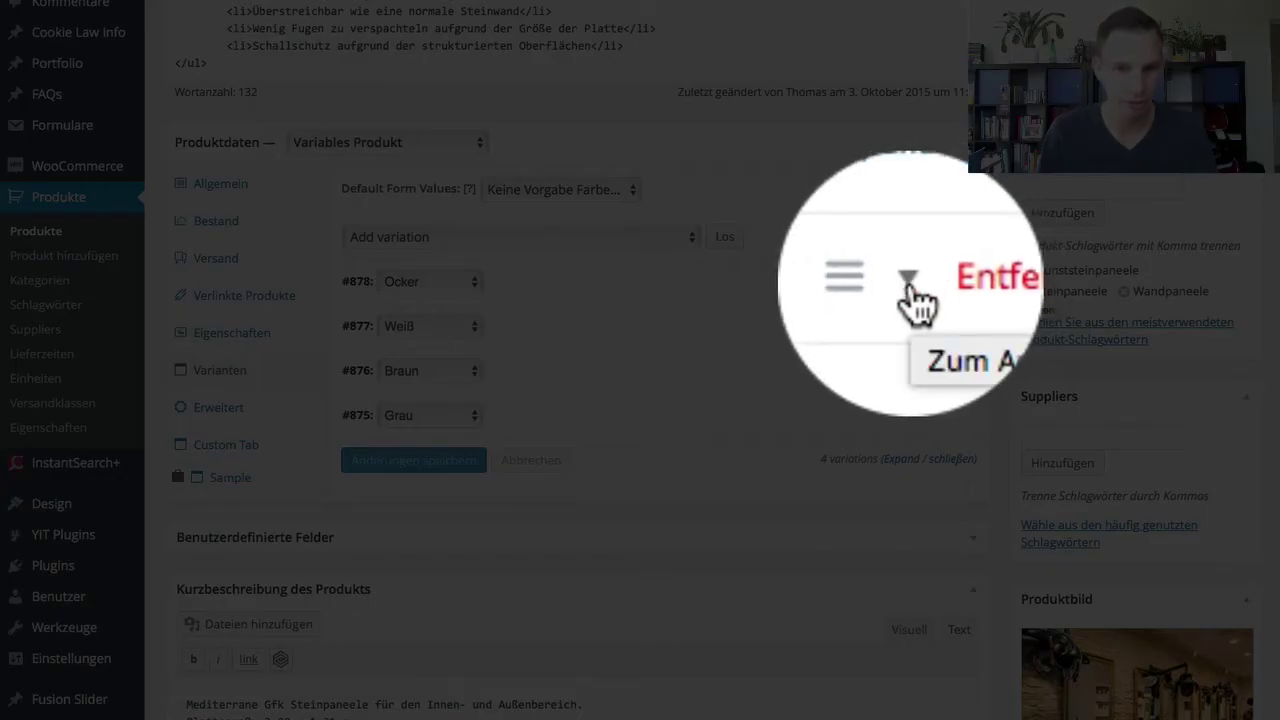
left_click(908, 282)
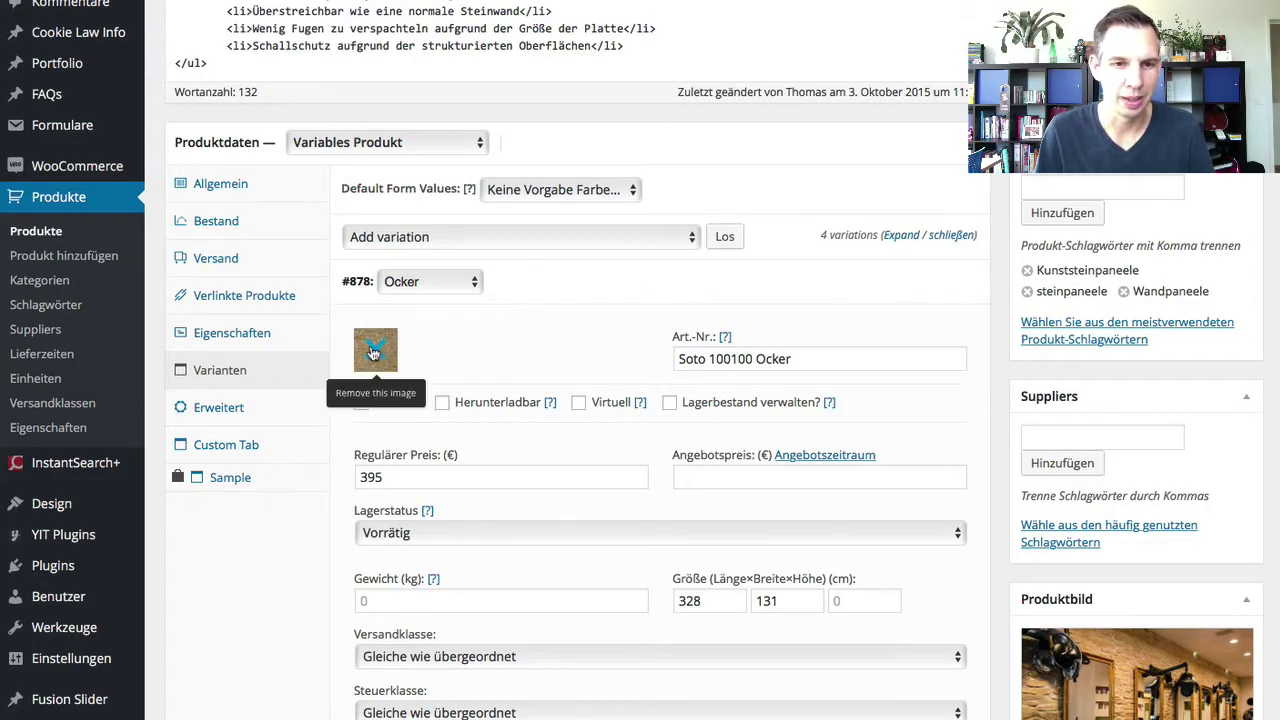
scroll(594, 417, "down", 3)
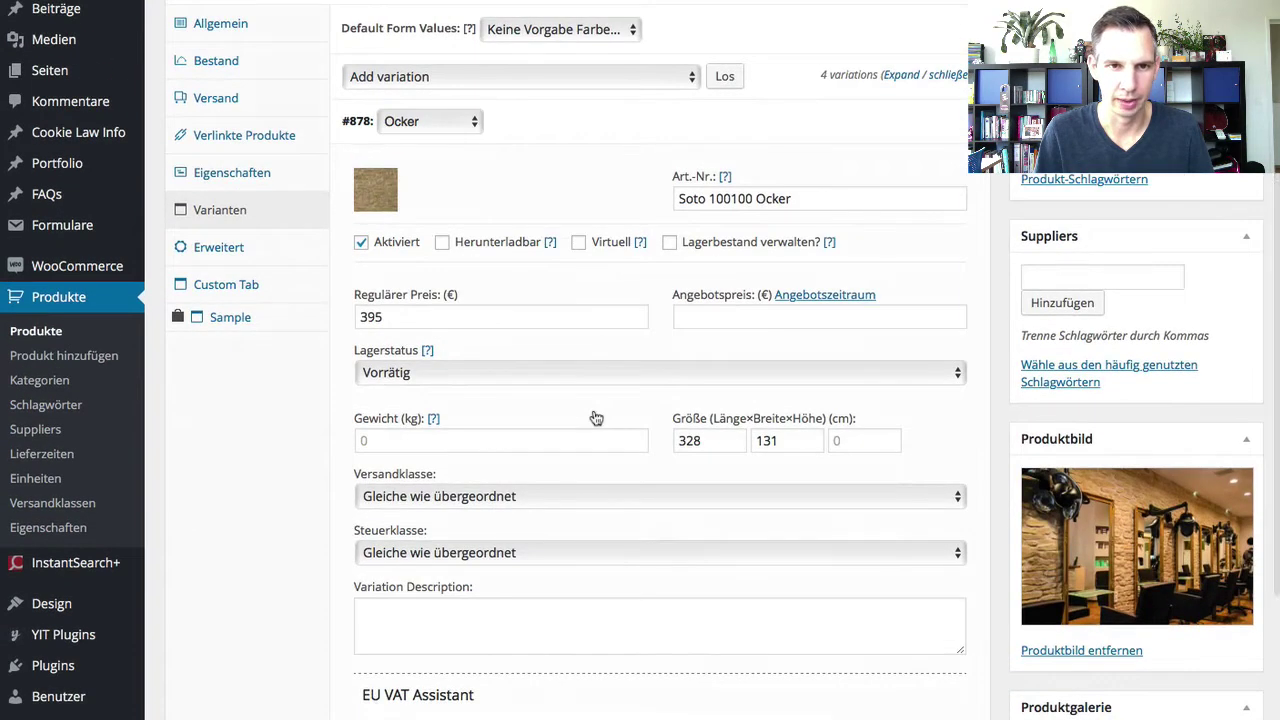
scroll(596, 417, "down", 3)
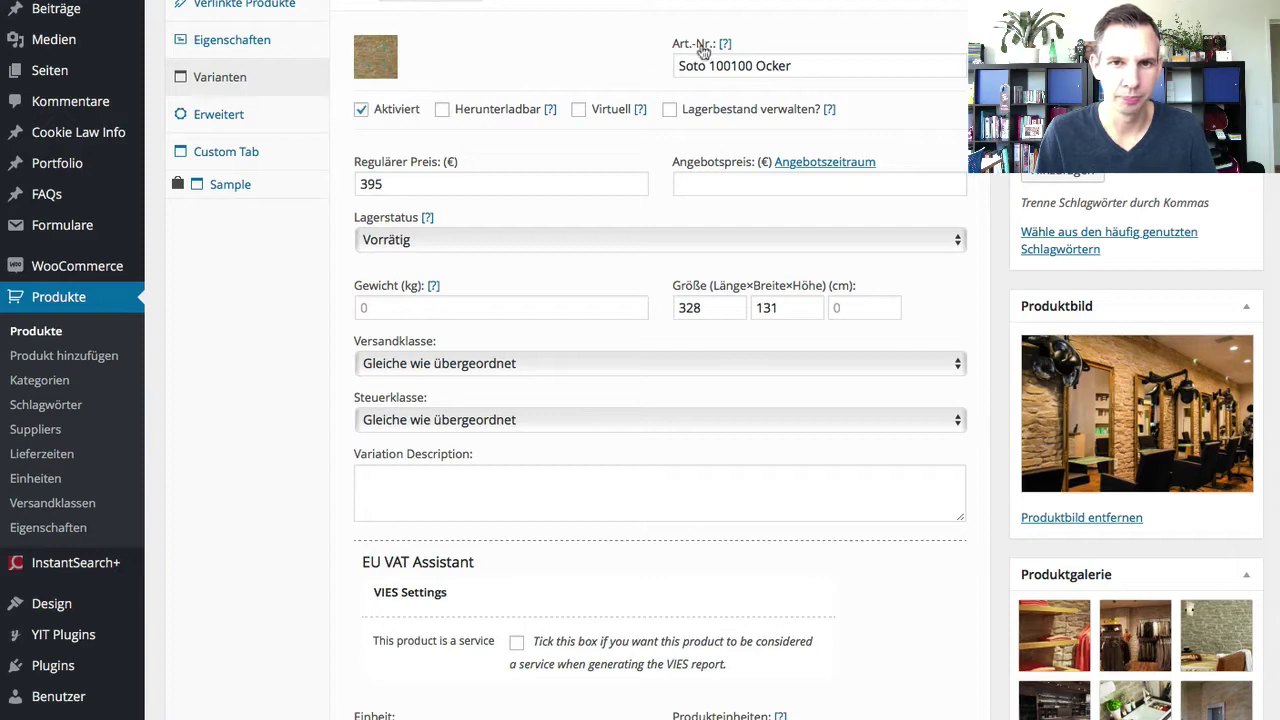
left_click(842, 61)
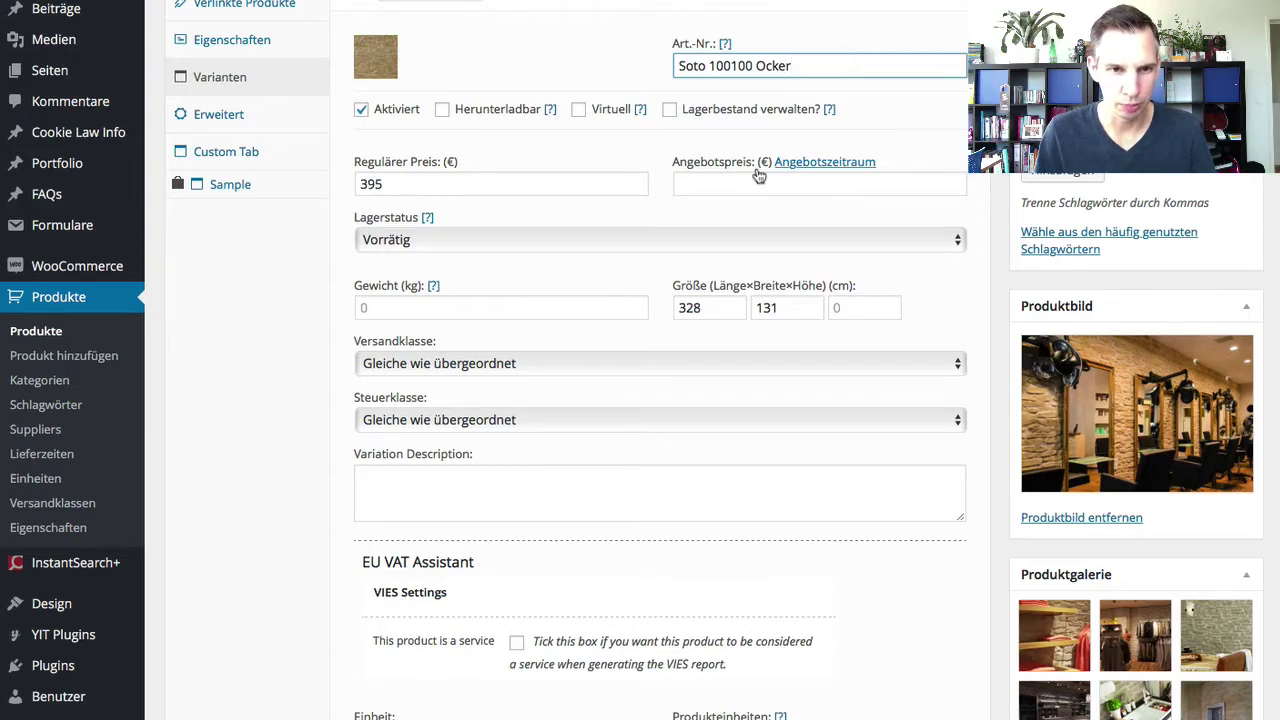
Set the Ocker variation's Einheit to Stück, with Produkteinheiten 1 and Grundpreiseinheiten 1.
scroll(757, 177, "down", 10)
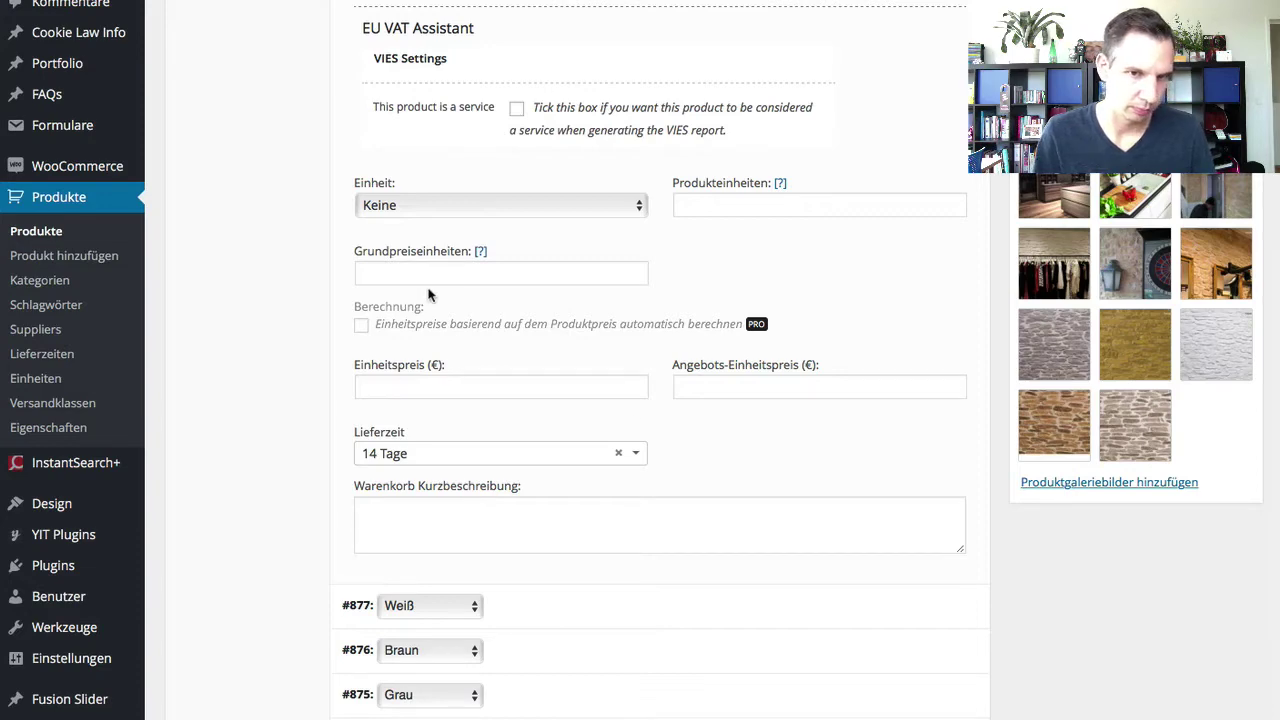
left_click(470, 205)
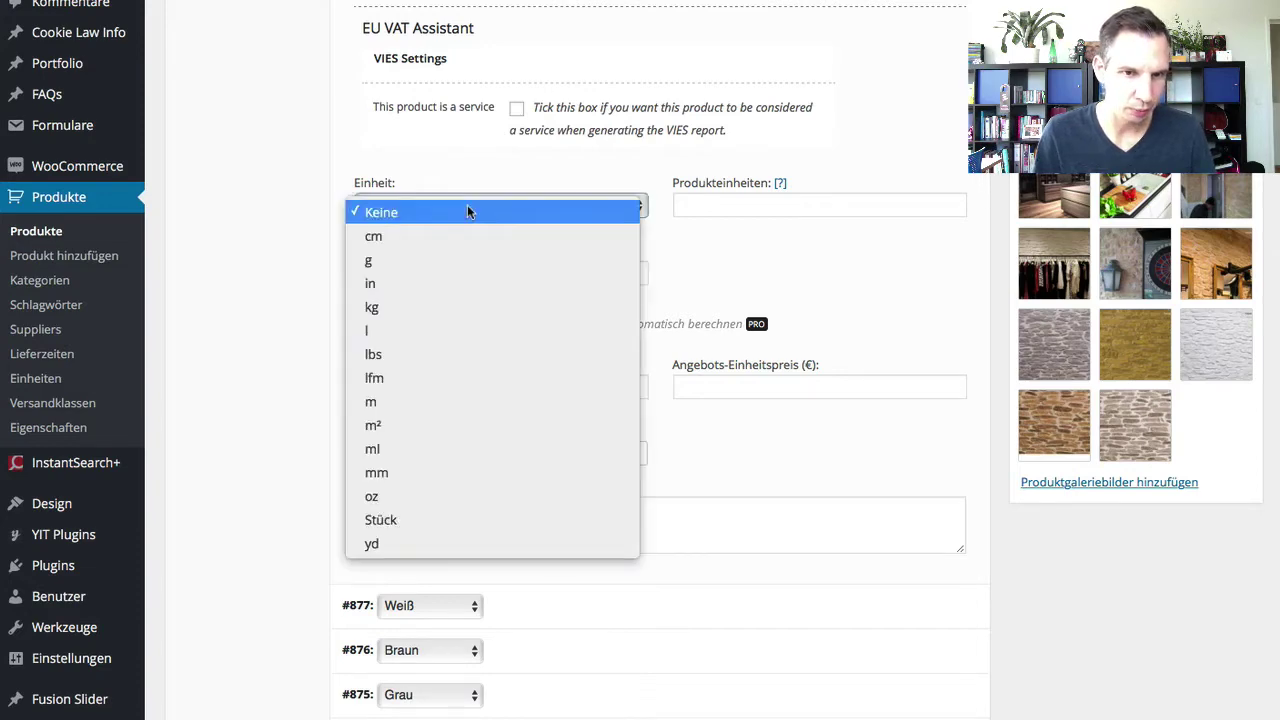
left_click(426, 521)
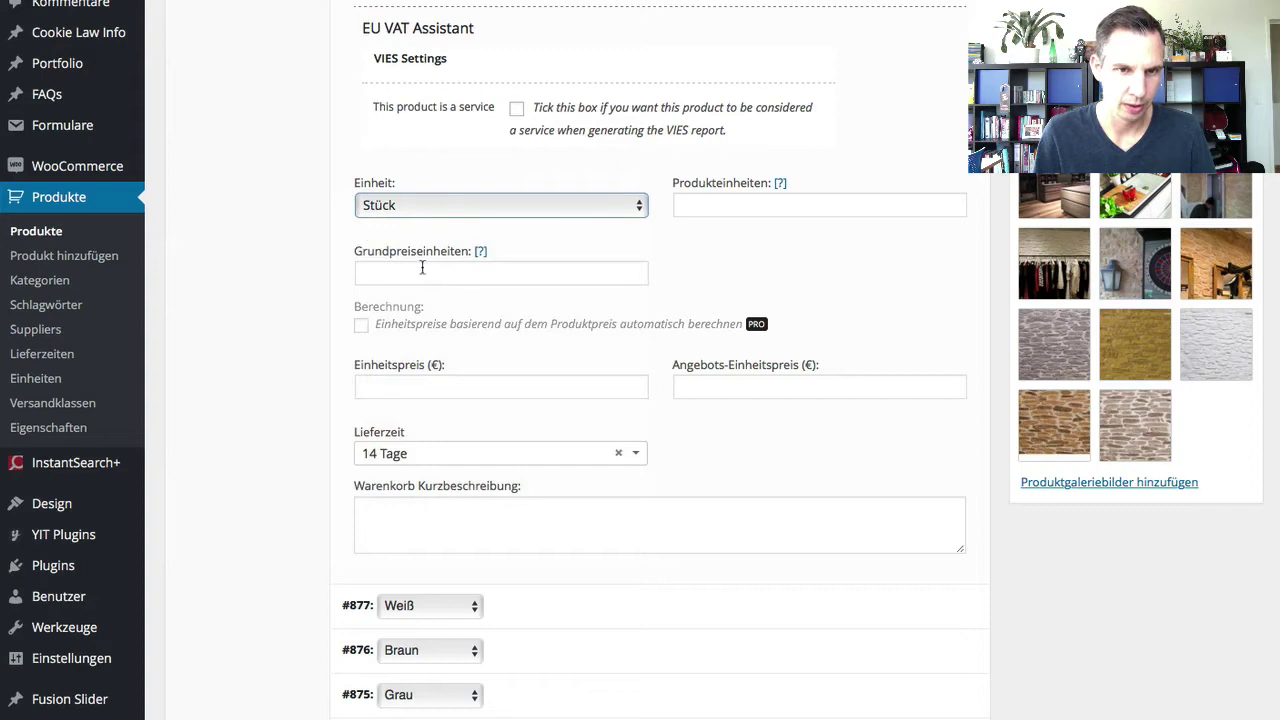
left_click(737, 208)
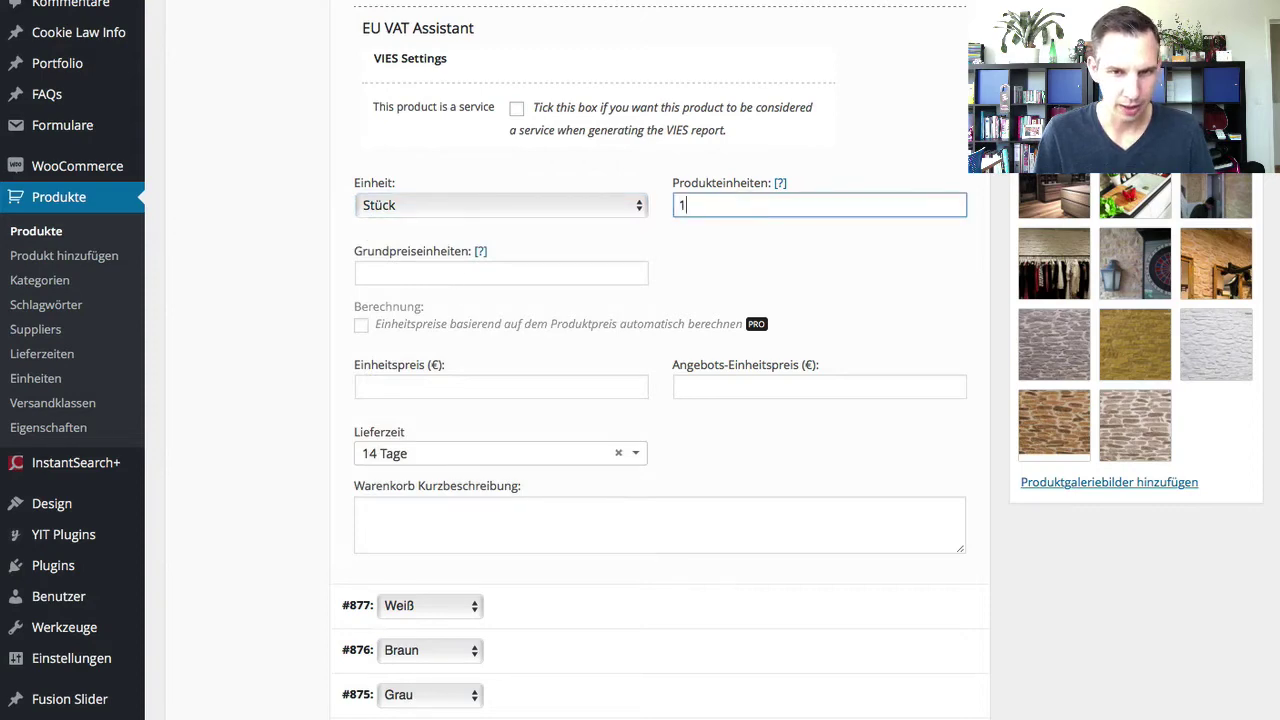
type("1")
left_click(488, 273)
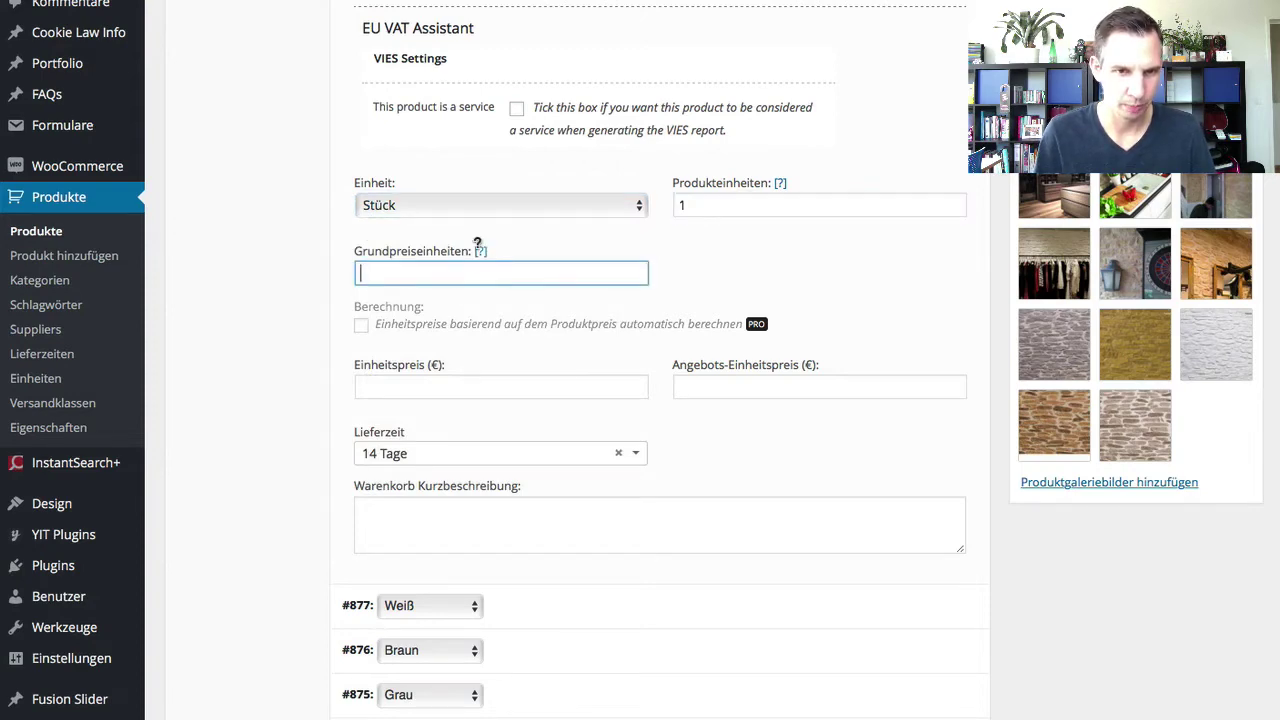
mouse_move(477, 244)
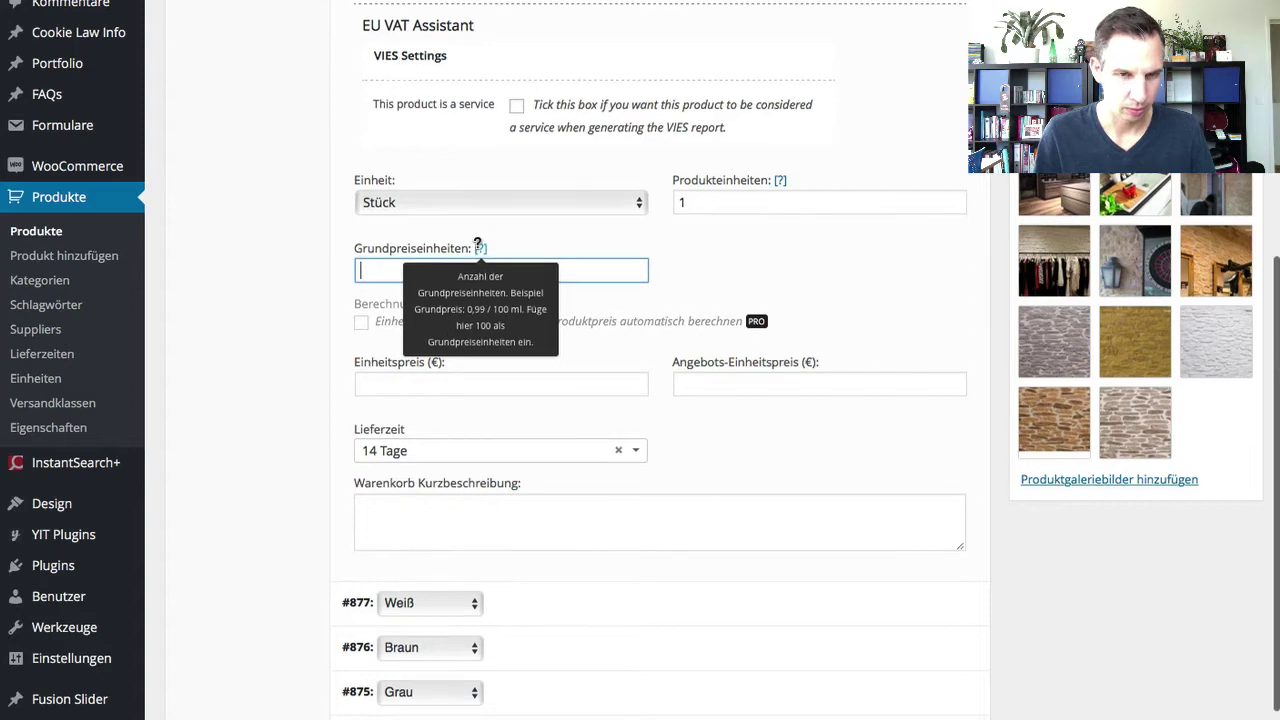
type("1")
left_click(521, 248)
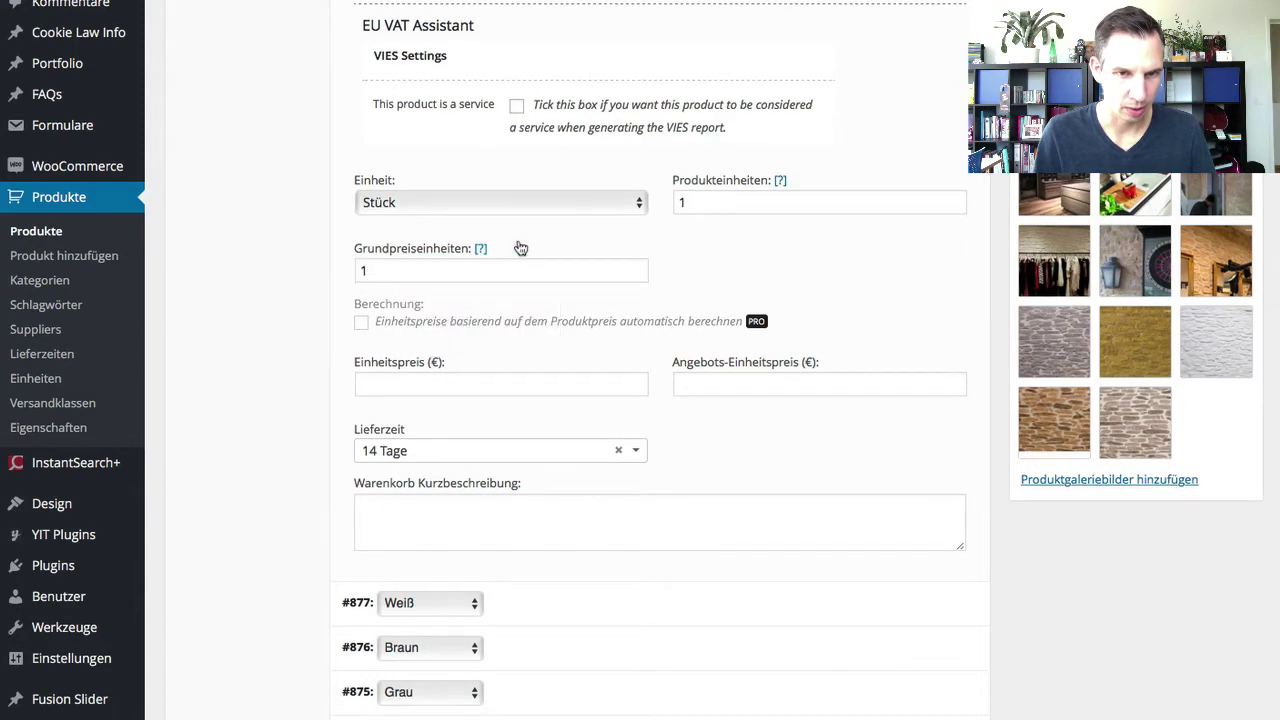
Set the Ocker variation's Einheitspreis to 395 € and save the variation changes.
left_click(408, 384)
scroll(408, 300, "down", 1)
scroll(408, 300, "up", 5)
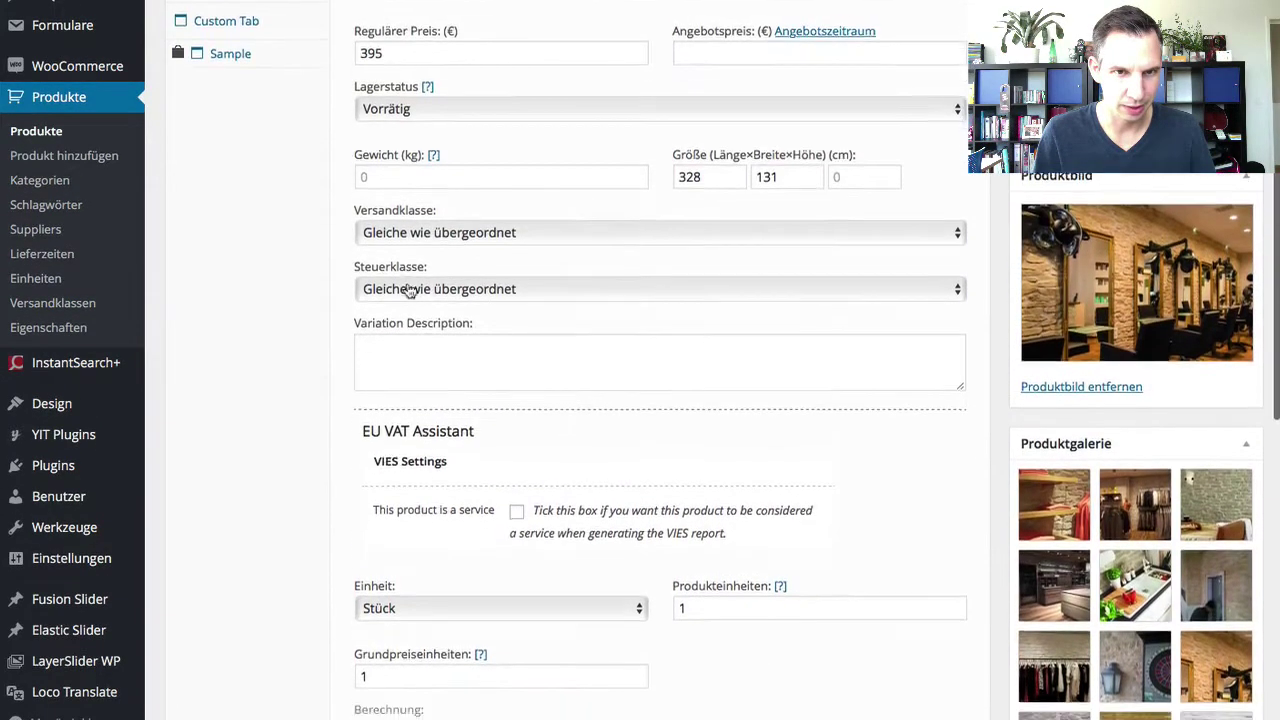
scroll(408, 288, "down", 3)
type("395")
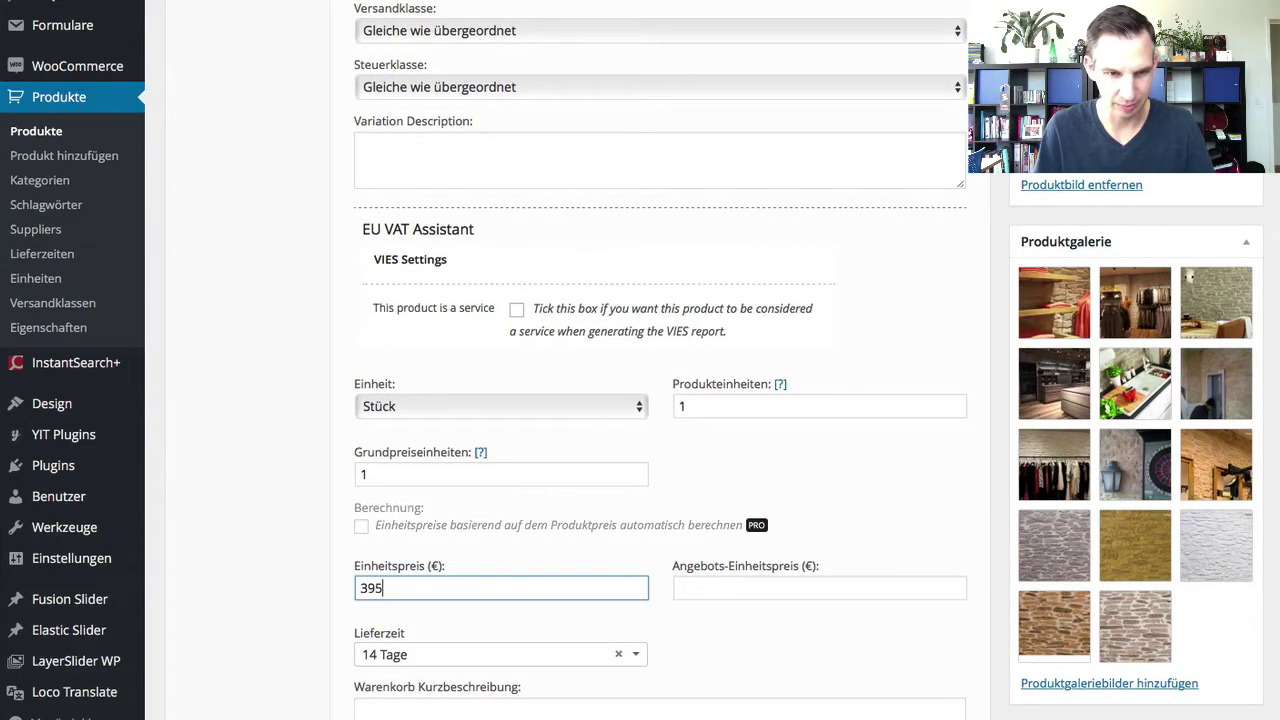
left_click(280, 271)
scroll(280, 271, "down", 5)
scroll(280, 271, "down", 4)
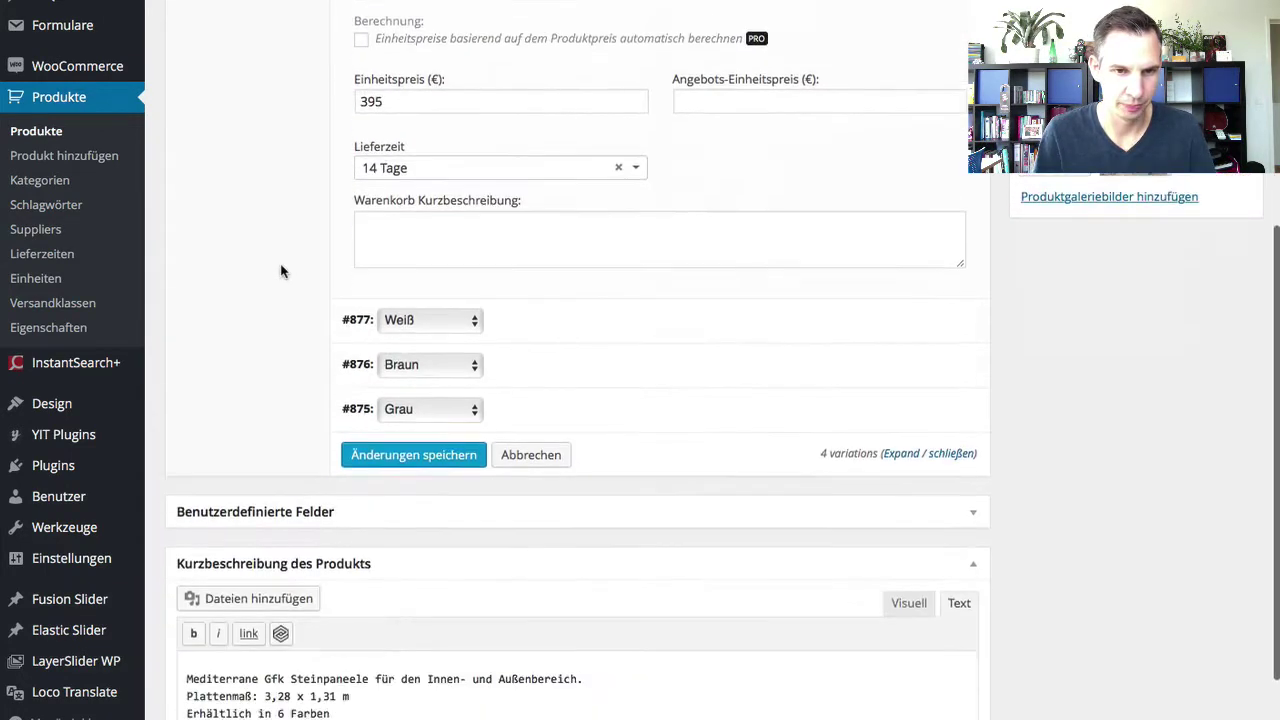
left_click(410, 372)
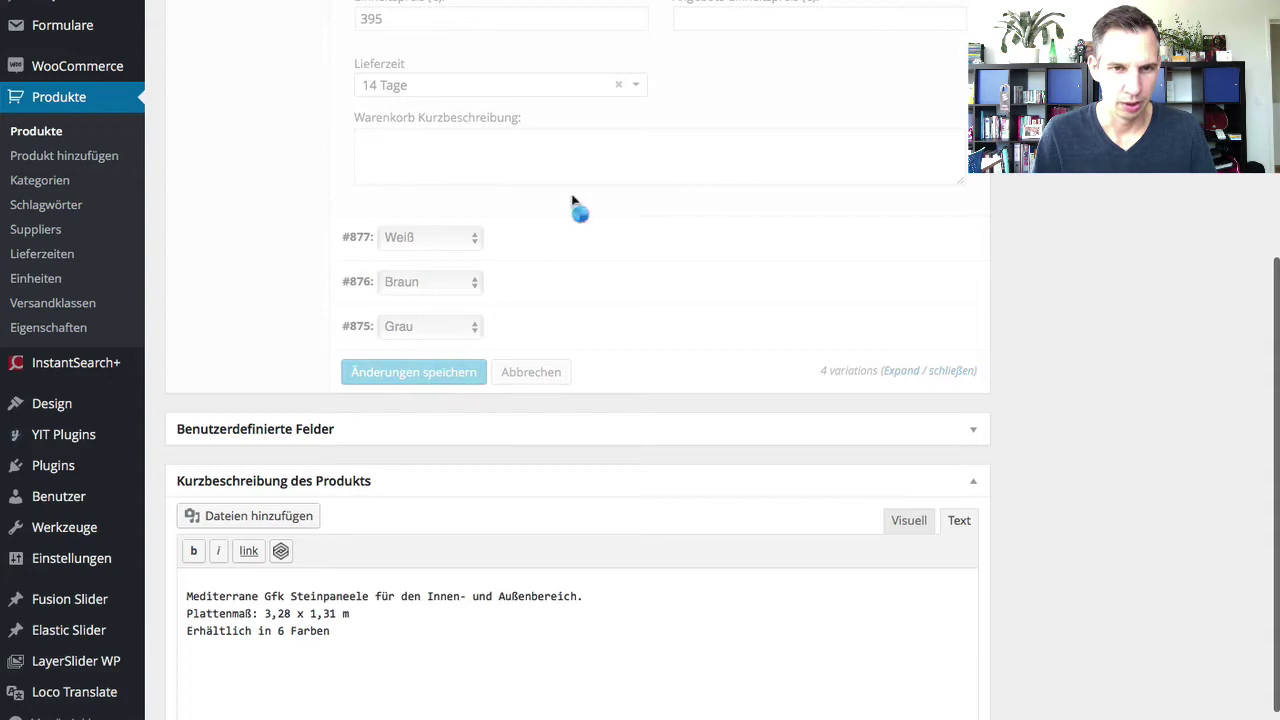
Clear the Regulärer Preis of the Ocker variation.
scroll(572, 200, "up", 10)
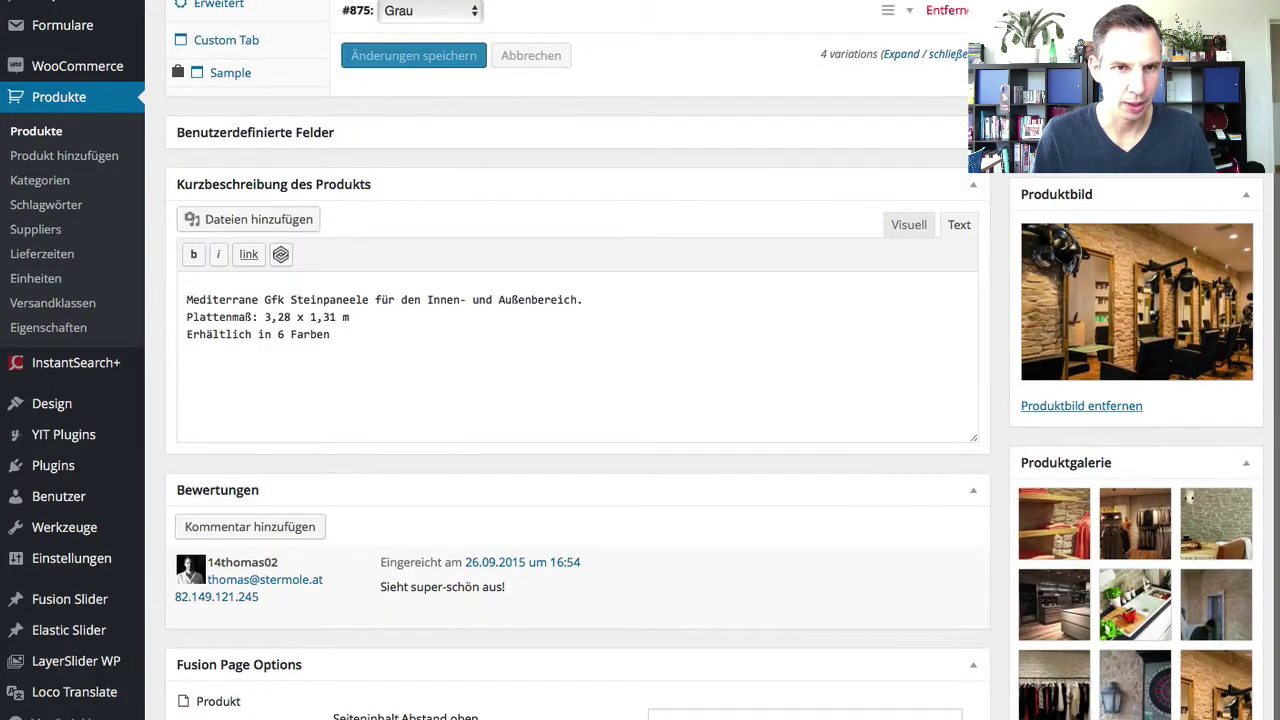
left_click(432, 22)
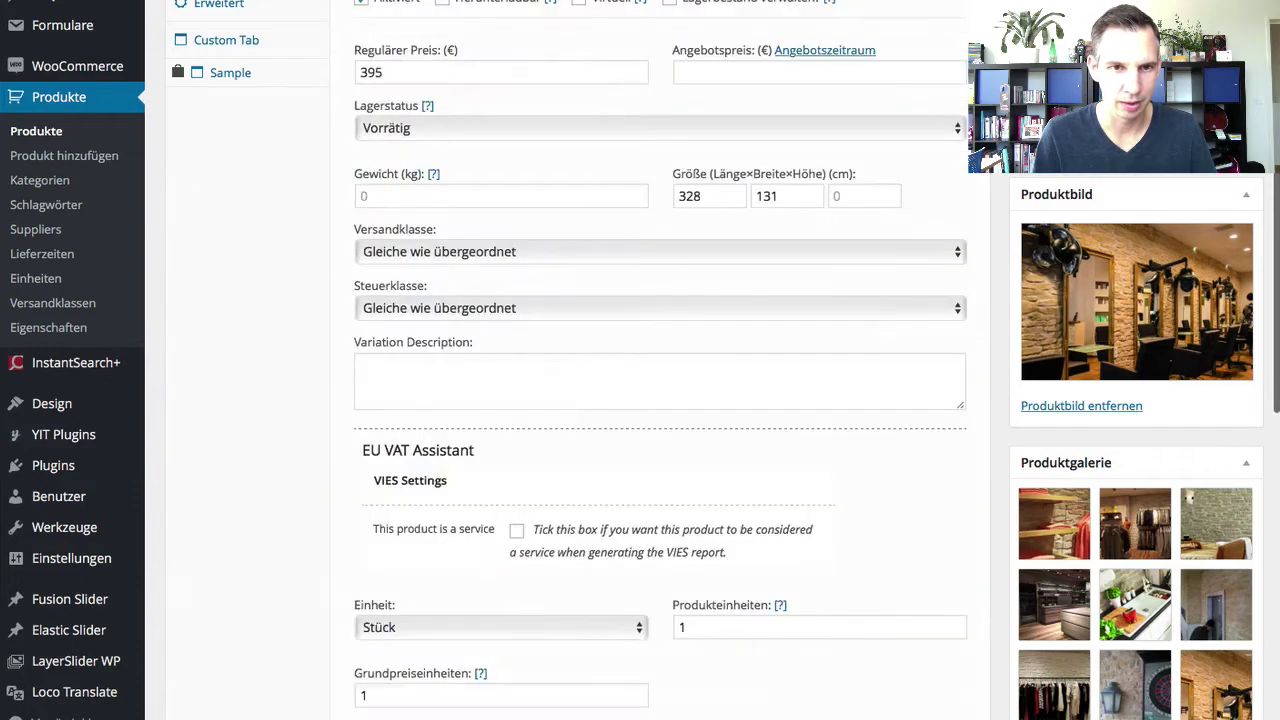
left_click(414, 70)
key("BackSpace")
key("BackSpace")
key("BackSpace")
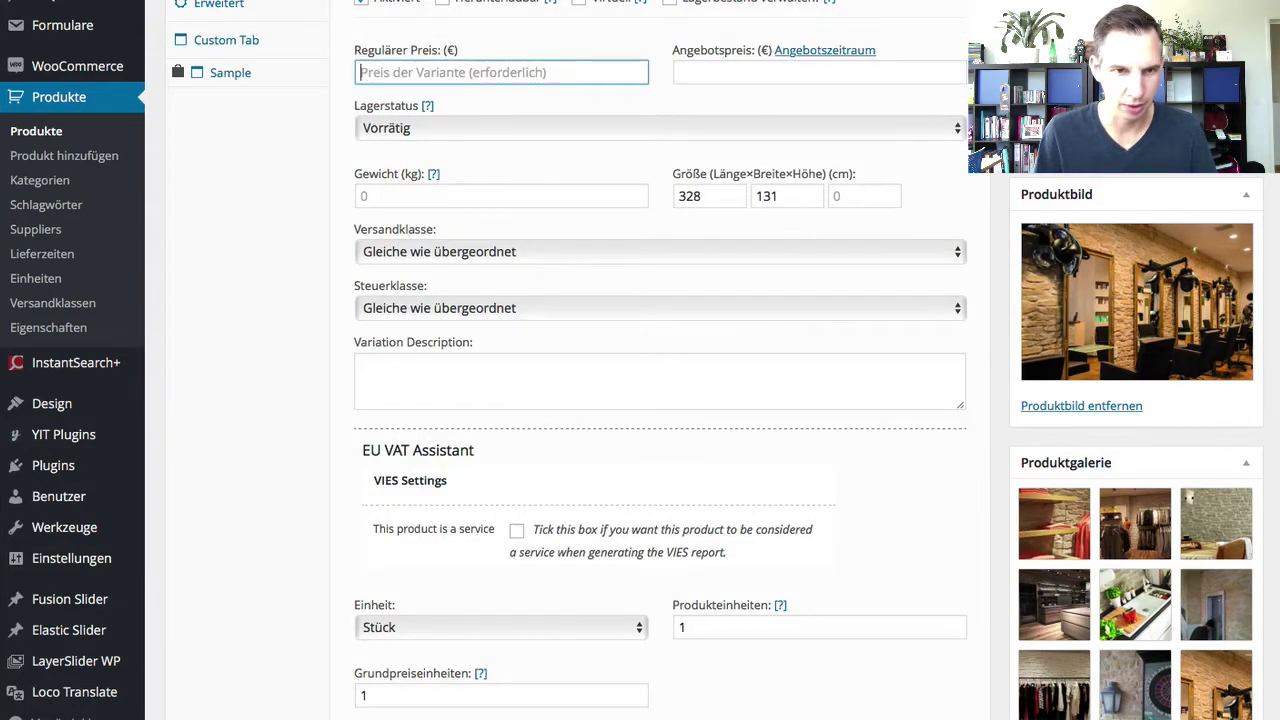
left_click(478, 160)
scroll(478, 172, "down", 2)
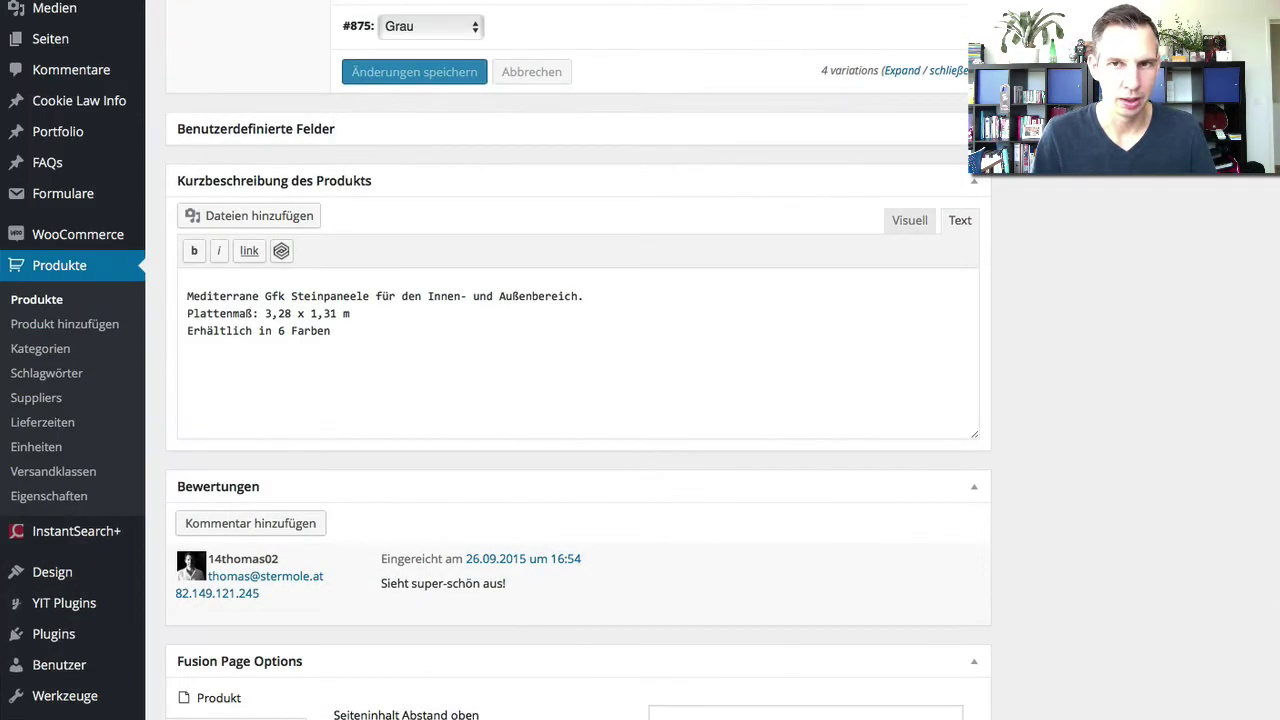
Add a shop-wide product attribute named Größe with type Auswahlfeld and Benutzerdefinierte Sortierung, leaving the slug empty.
scroll(777, 20, "up", 15)
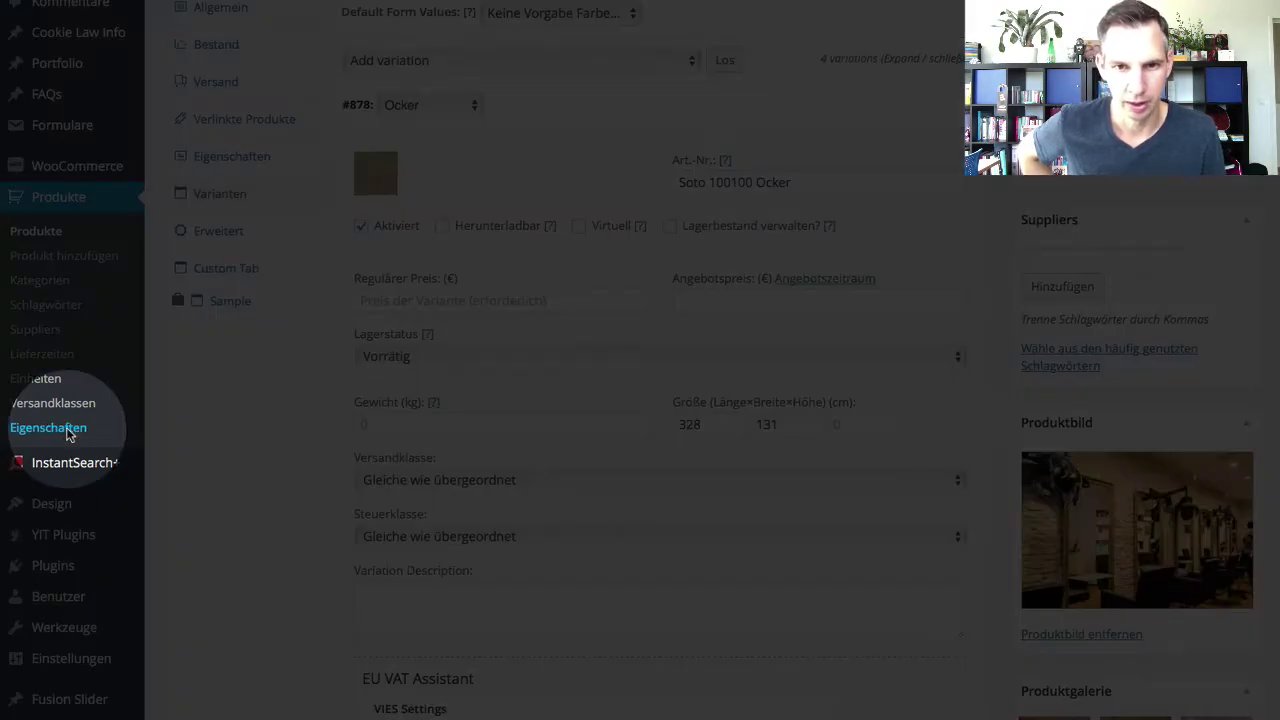
left_click(70, 434)
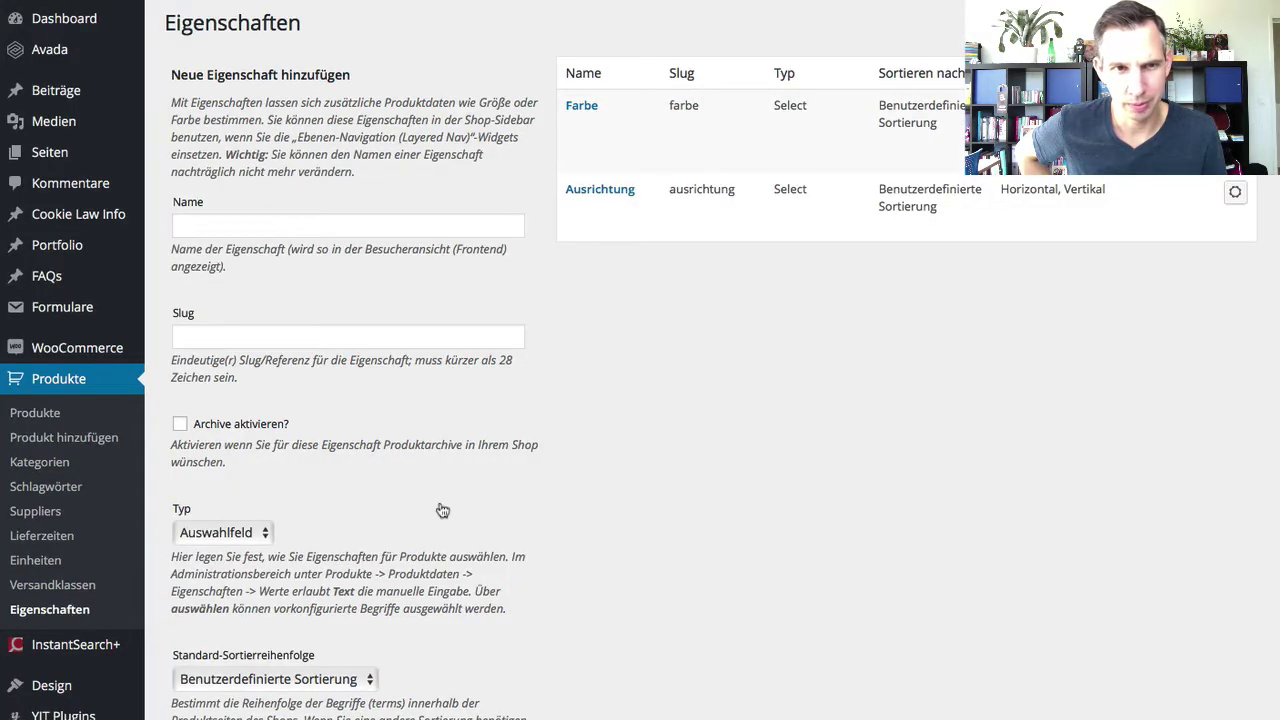
left_click(244, 229)
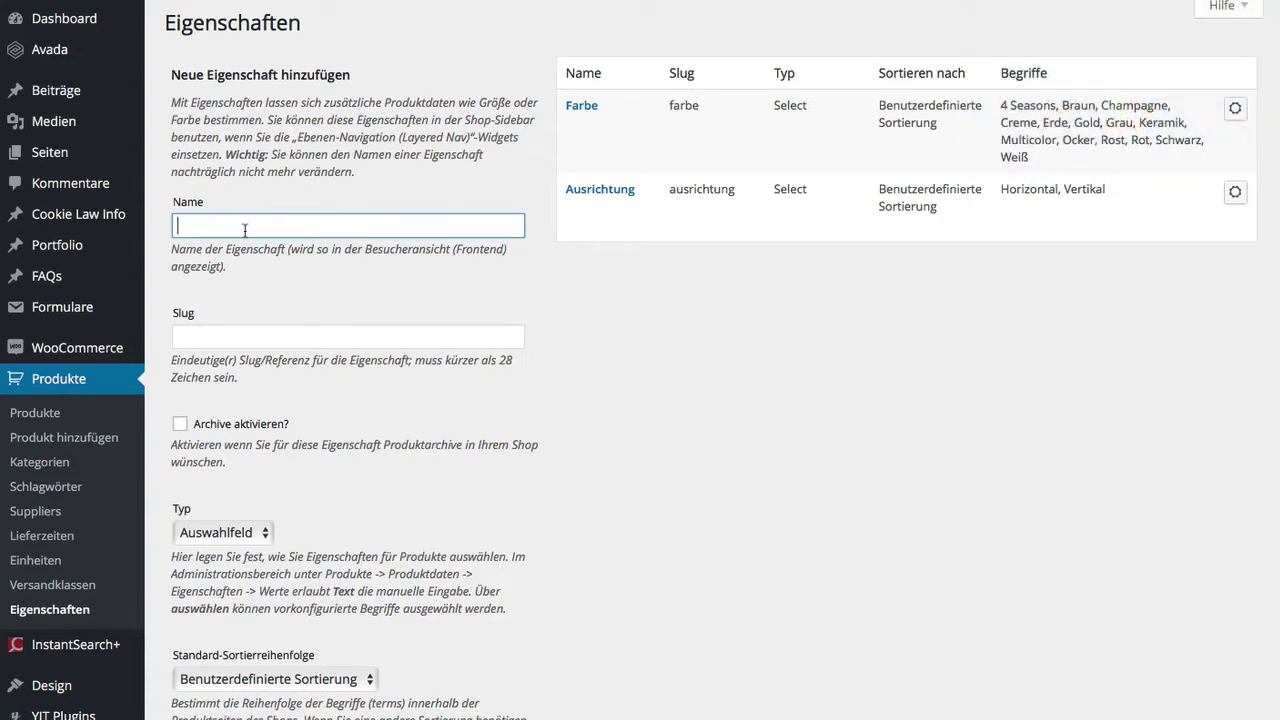
mouse_move(608, 101)
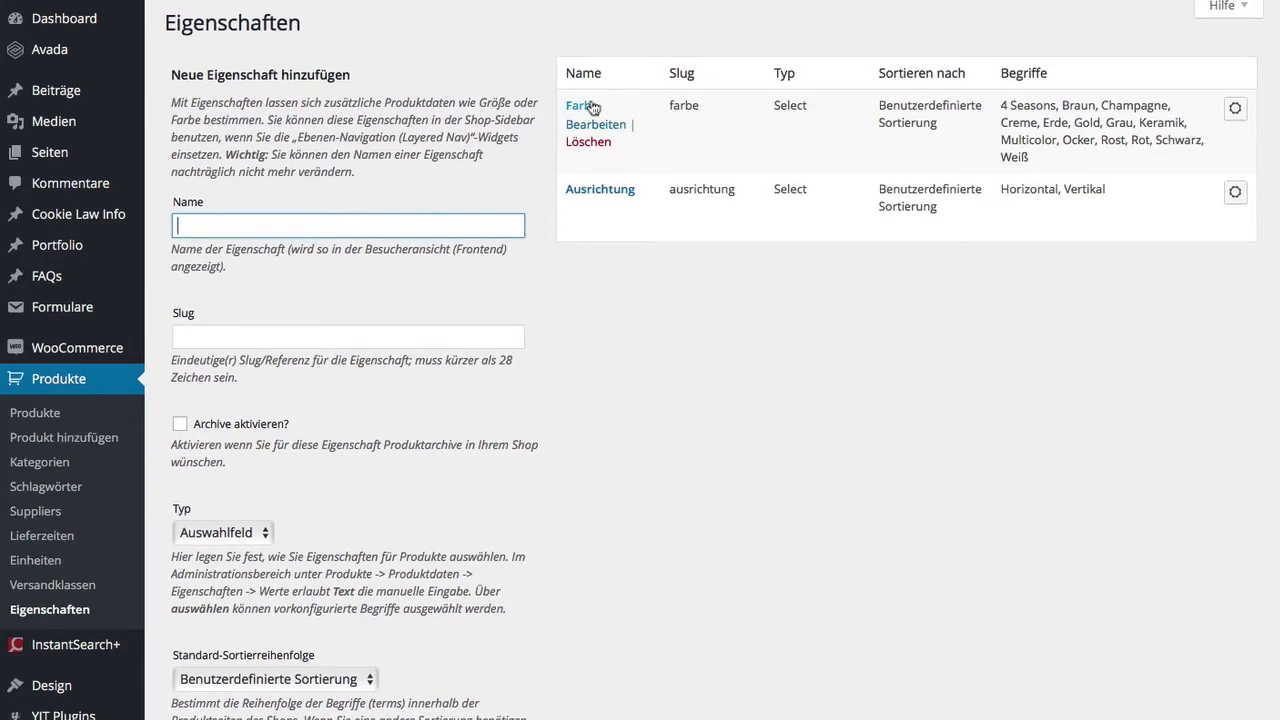
mouse_move(595, 197)
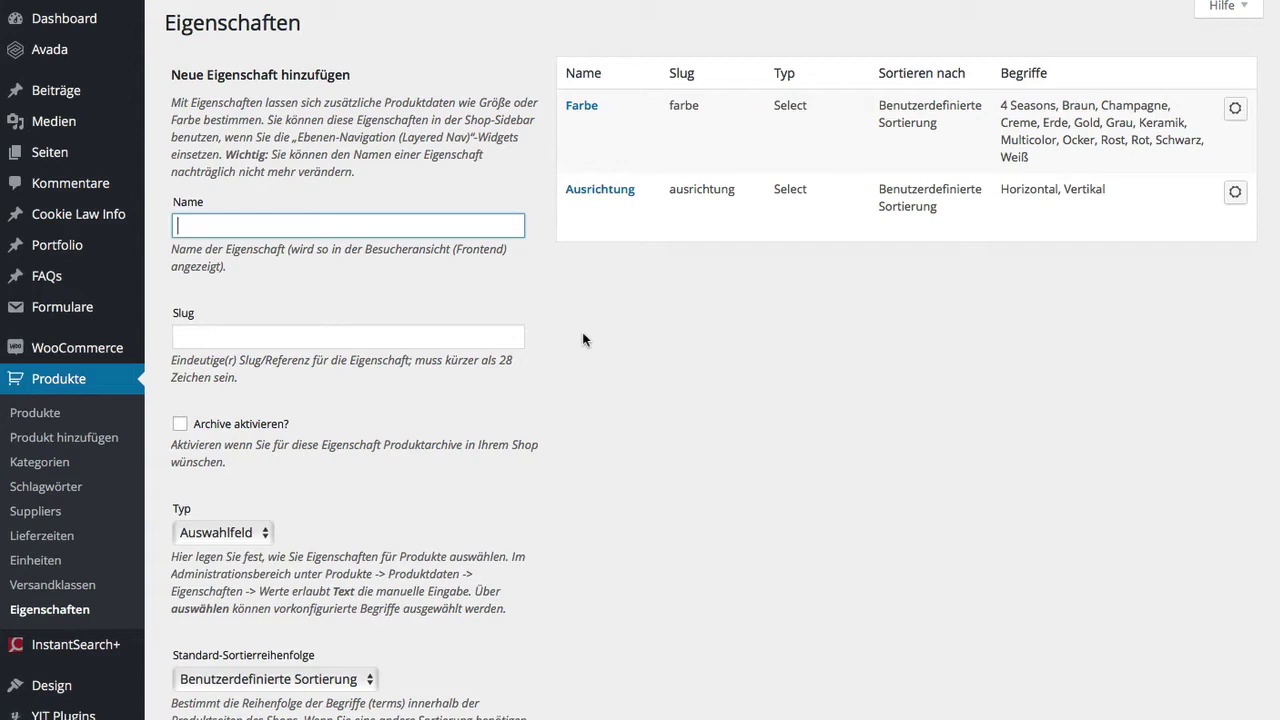
type("Größe")
left_click(348, 336)
scroll(525, 436, "down", 3)
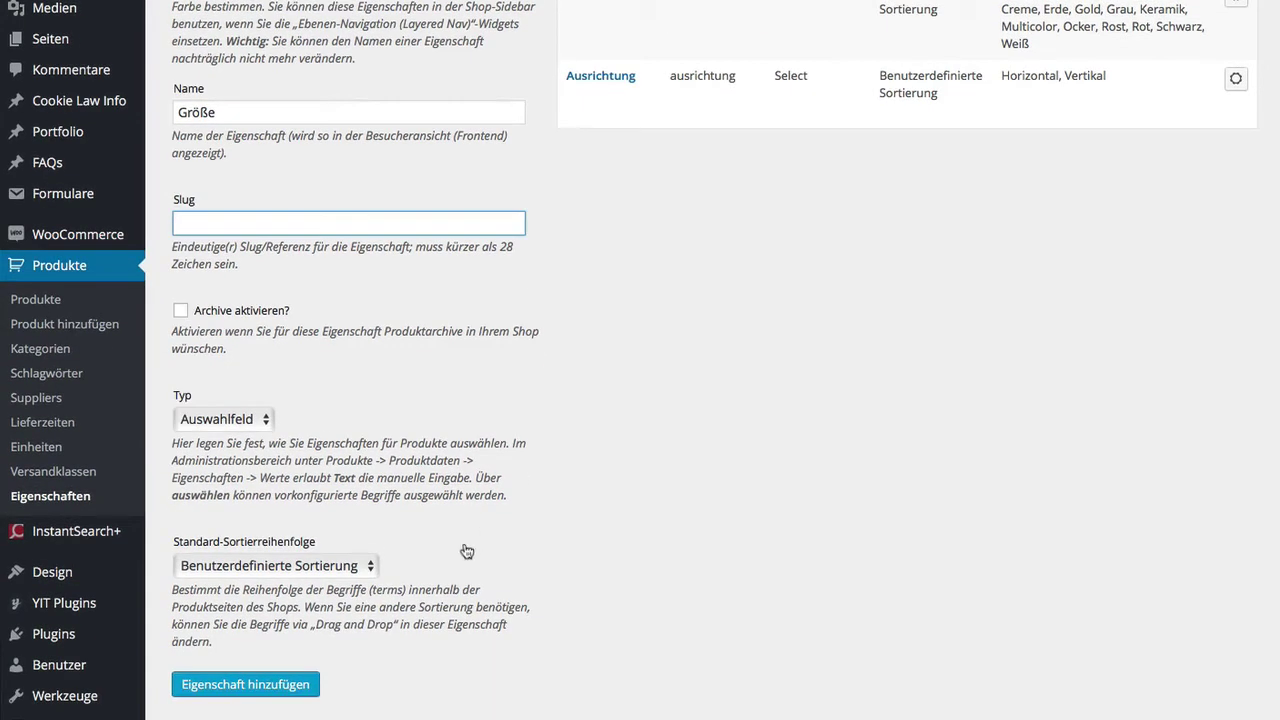
left_click(232, 694)
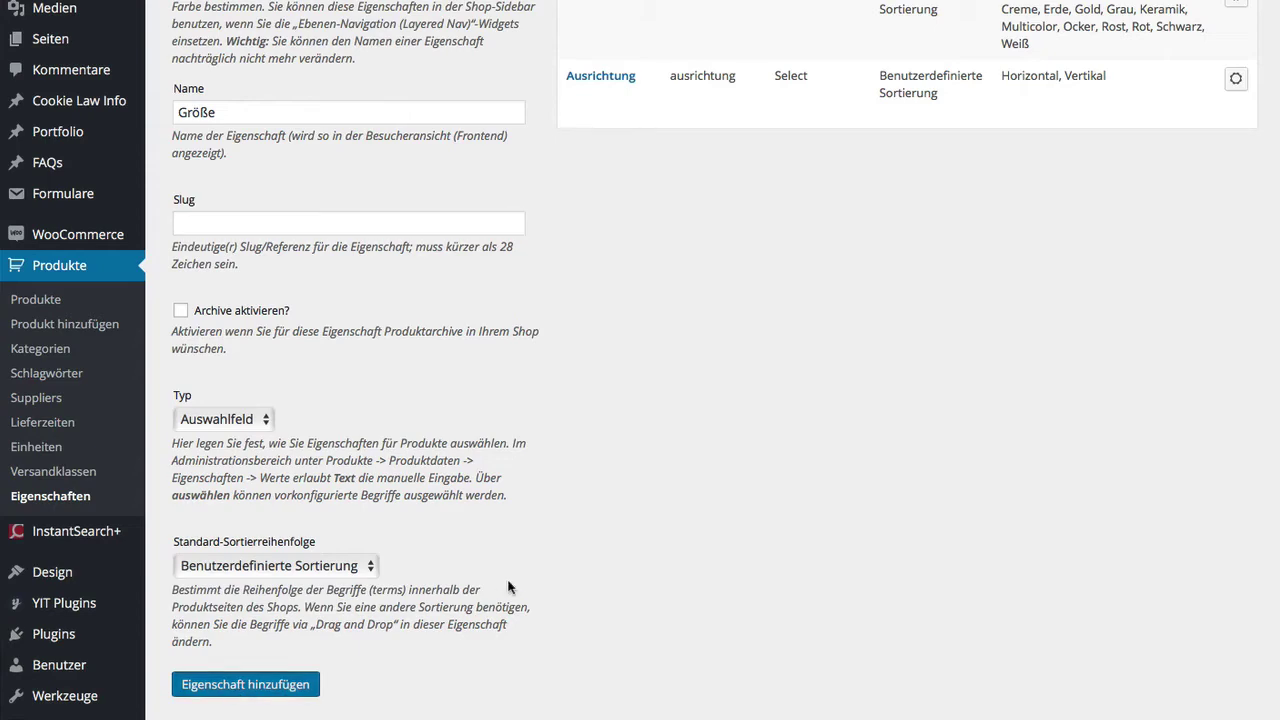
scroll(522, 560, "down", 1)
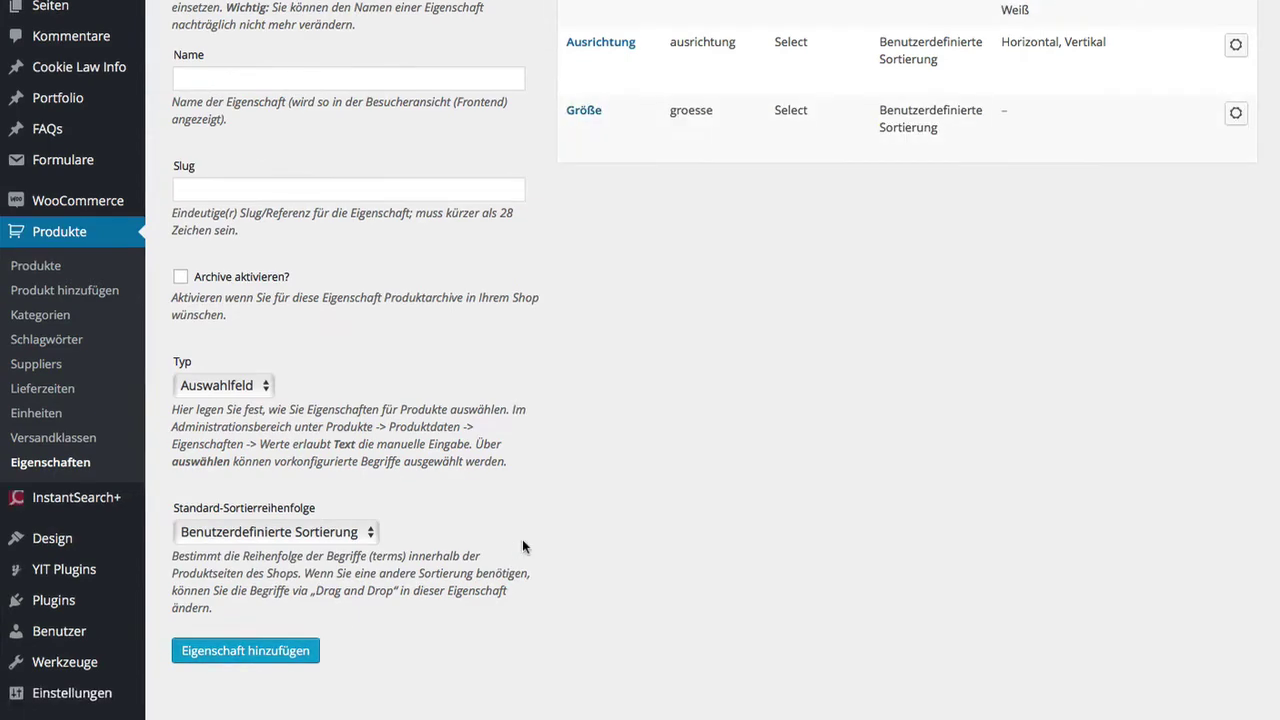
Configure the terms of the Größe attribute by adding Small, Large and X-Large.
scroll(931, 431, "up", 2)
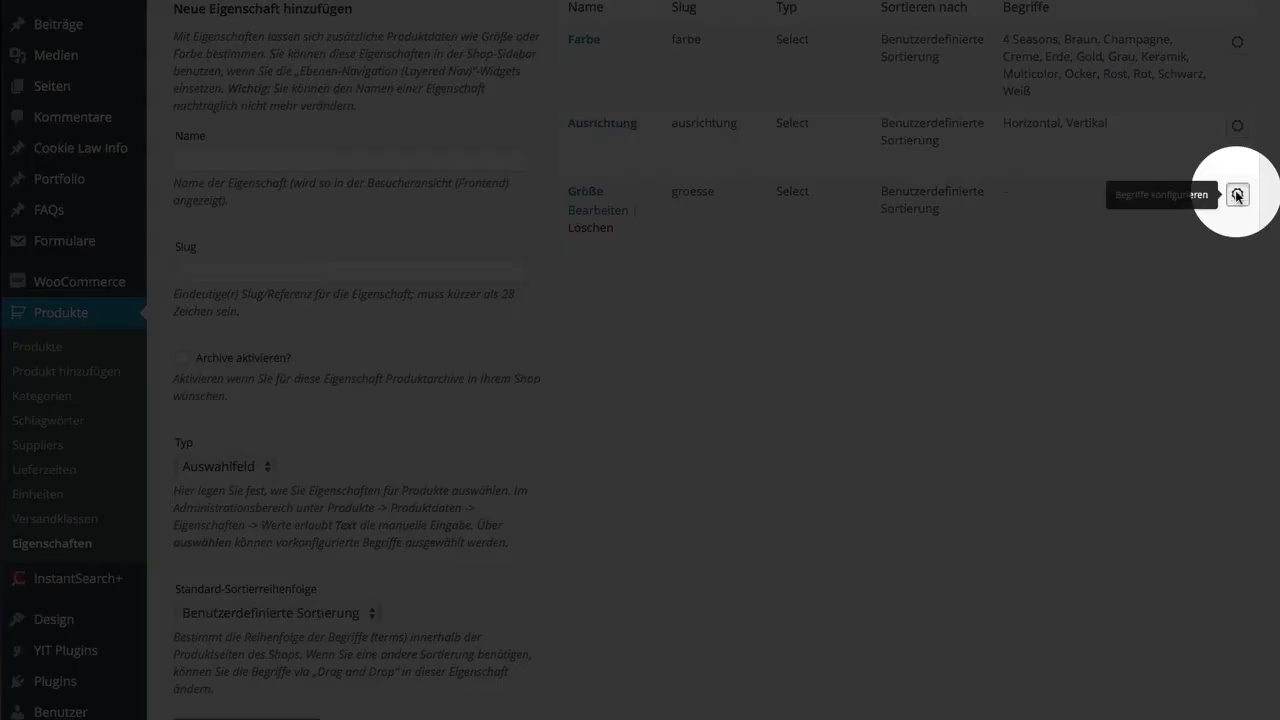
left_click(1237, 195)
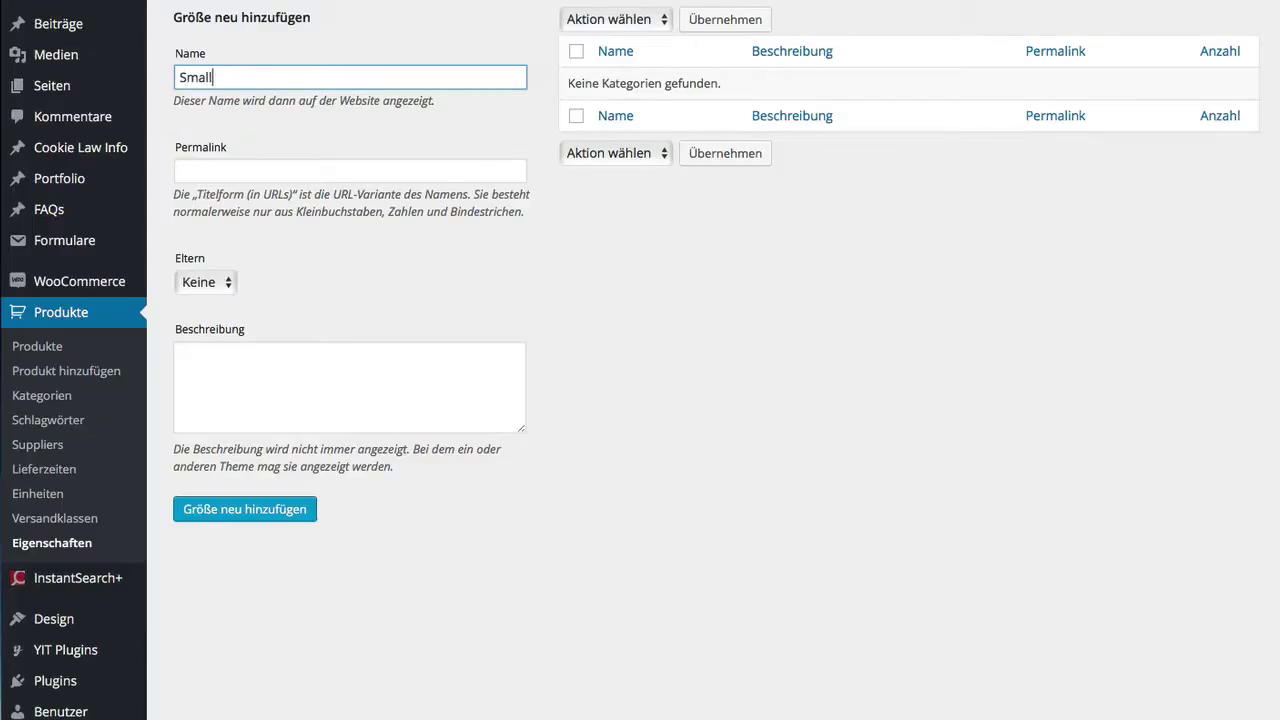
left_click(245, 514)
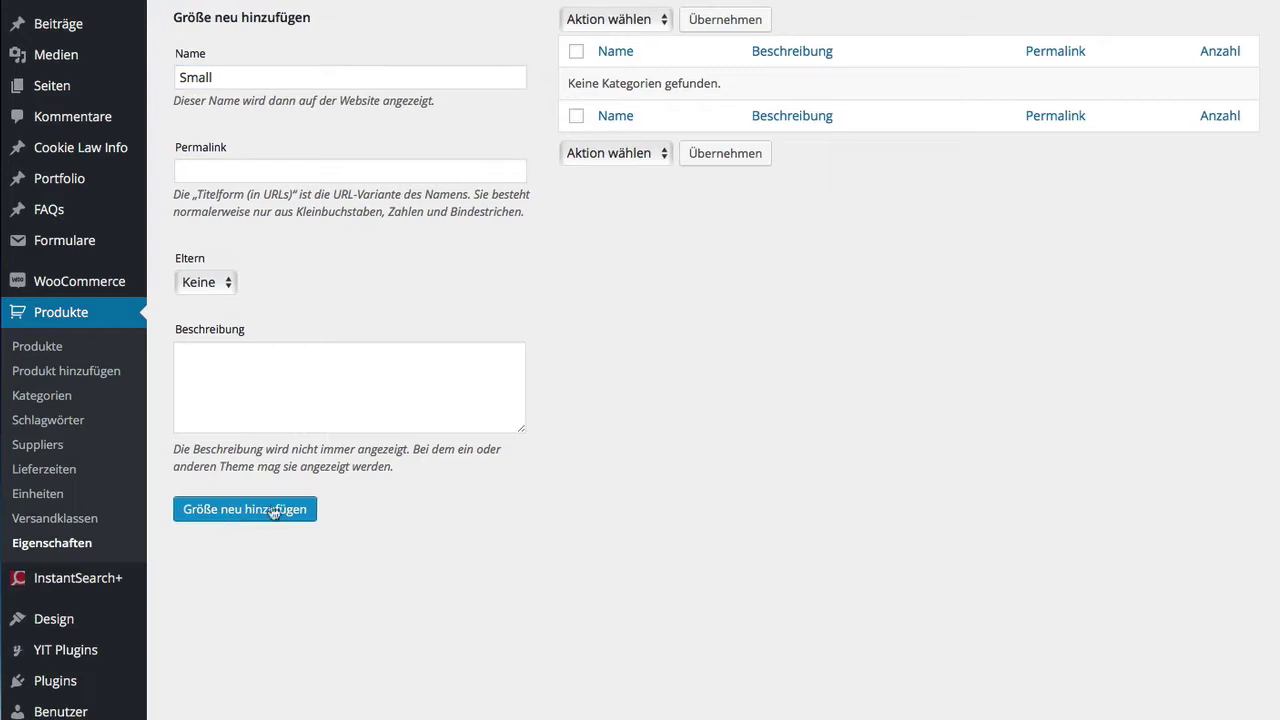
left_click(195, 70)
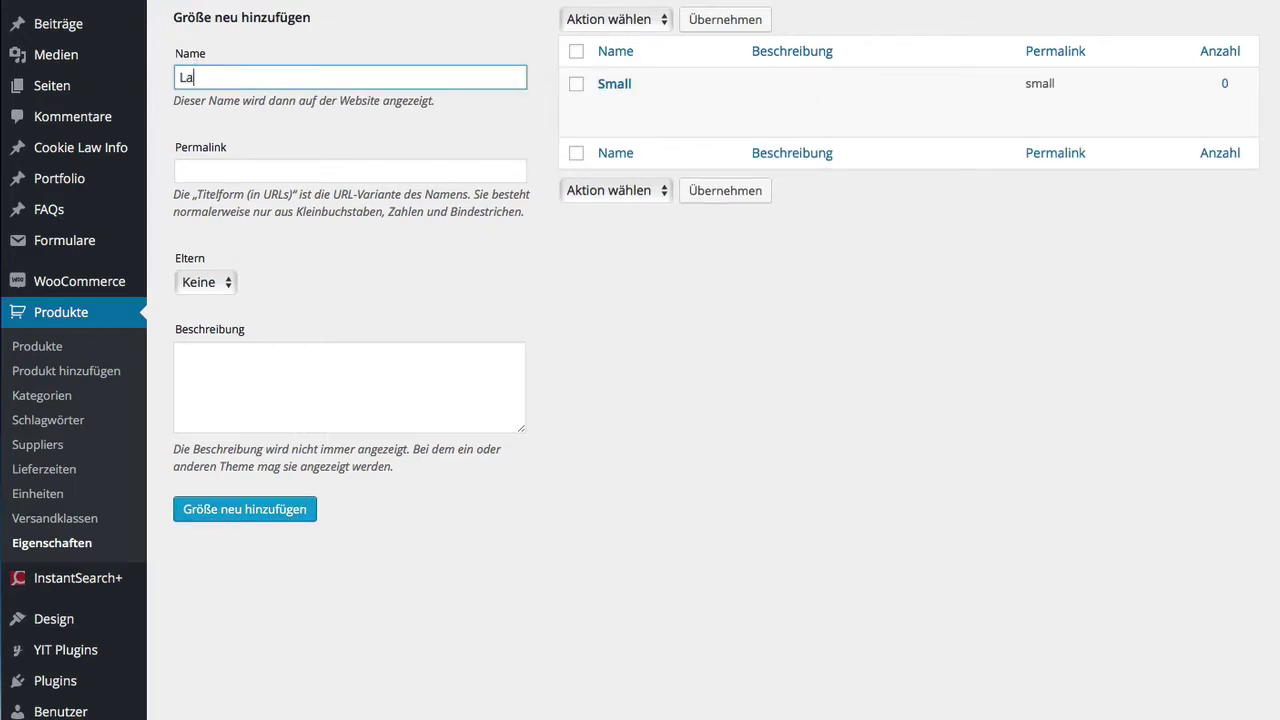
type("Large")
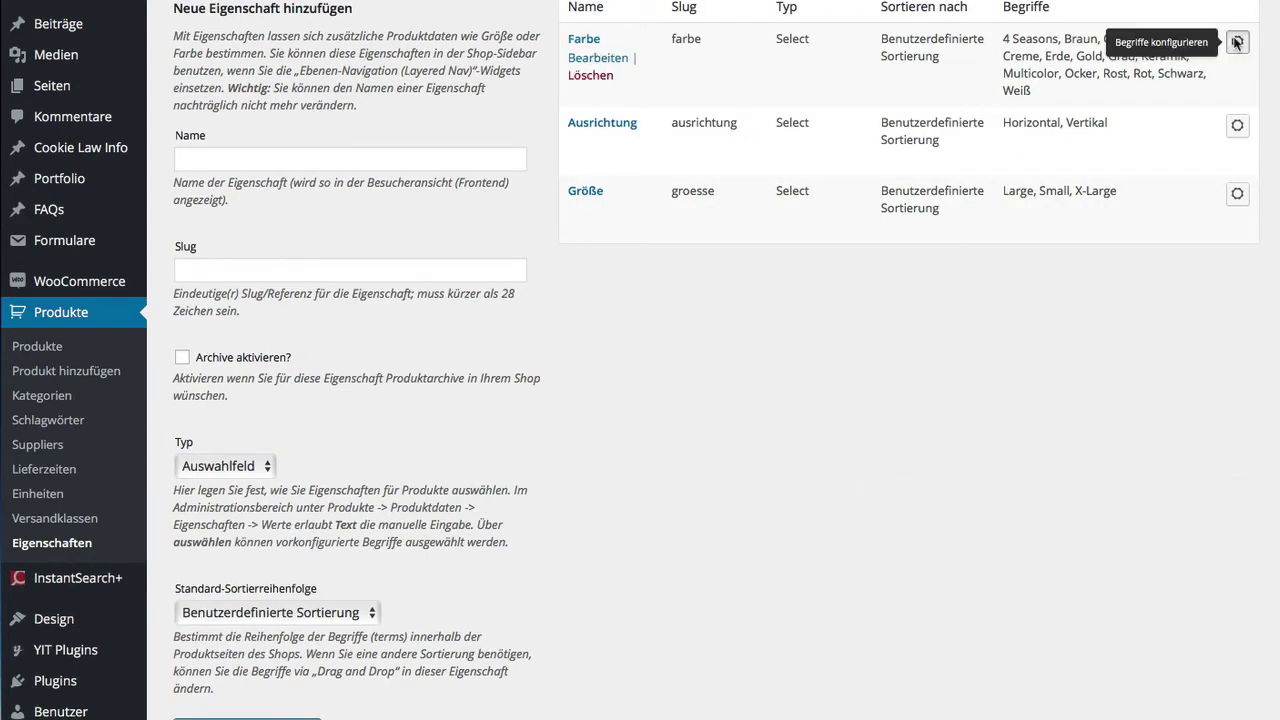
Add the colour terms Grün and Lila to the shop-wide Farbe attribute.
left_click(1237, 42)
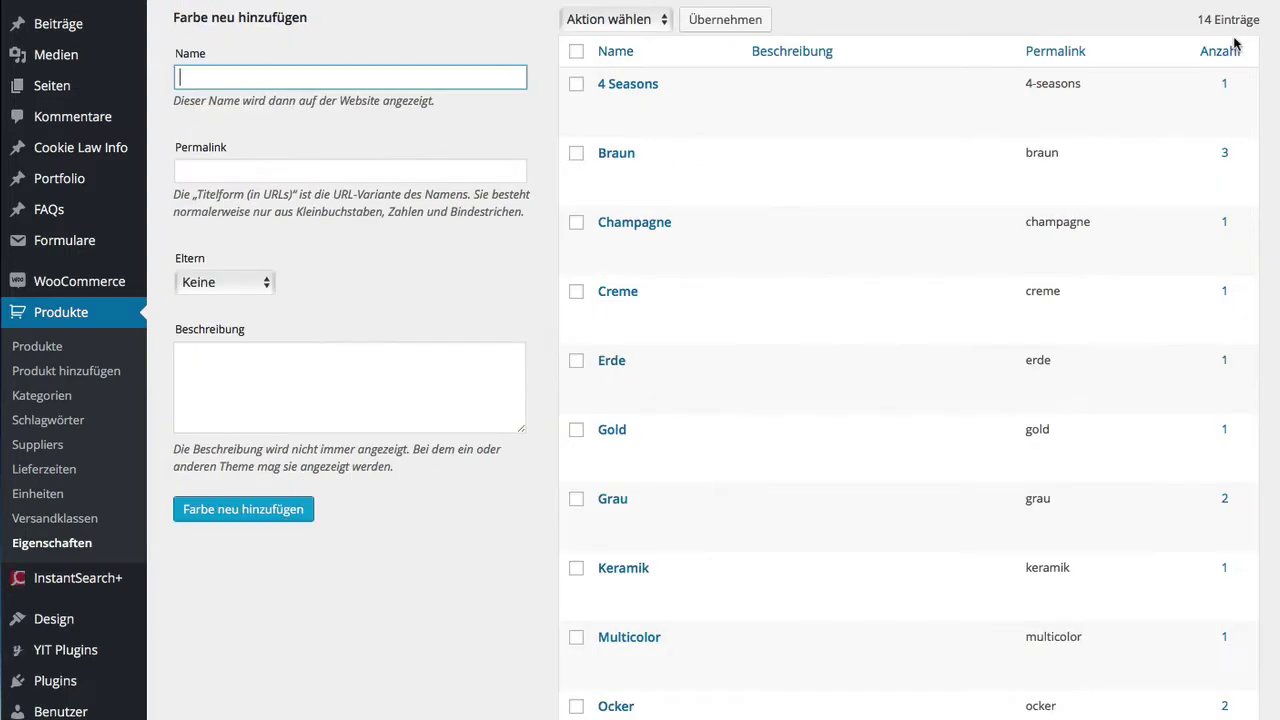
scroll(957, 293, "down", 1)
scroll(957, 293, "up", 1)
left_click(216, 514)
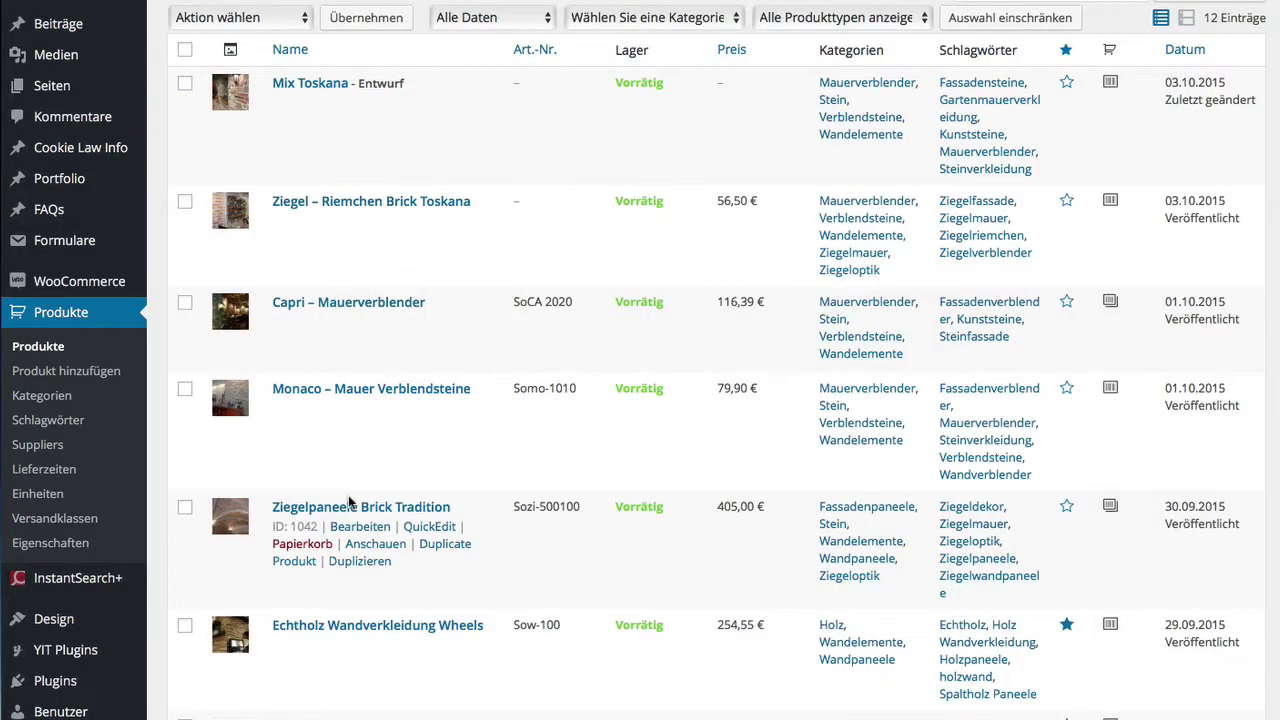
Edit the product Ziegel – Riemchen Brick Toskana and set its product type to Variables Produkt.
scroll(348, 500, "up", 3)
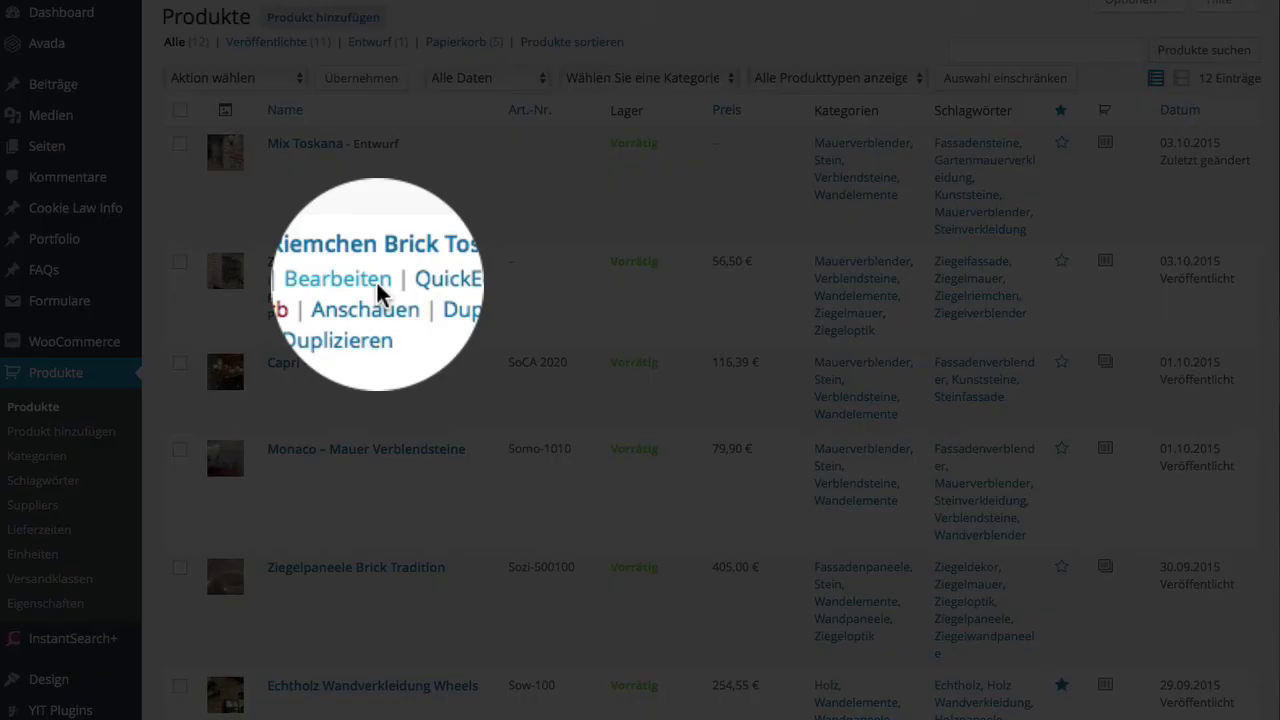
left_click(376, 280)
scroll(441, 361, "down", 3)
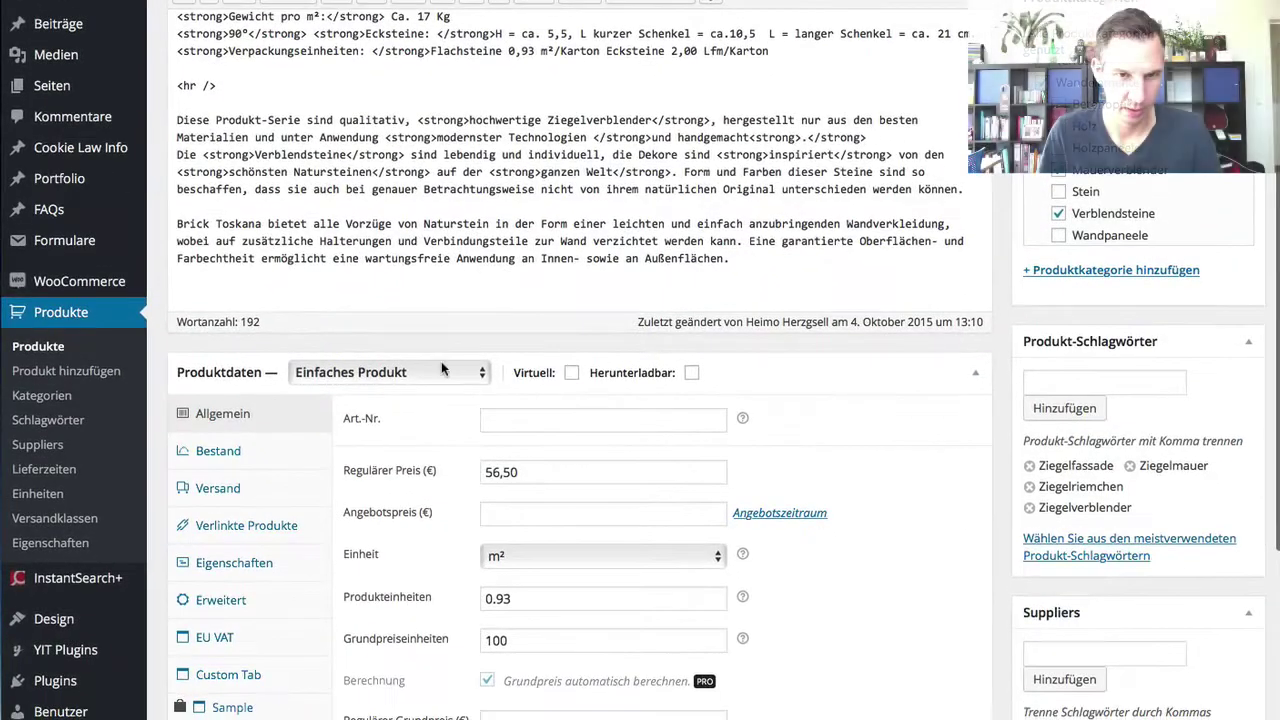
left_click(441, 364)
left_click(391, 420)
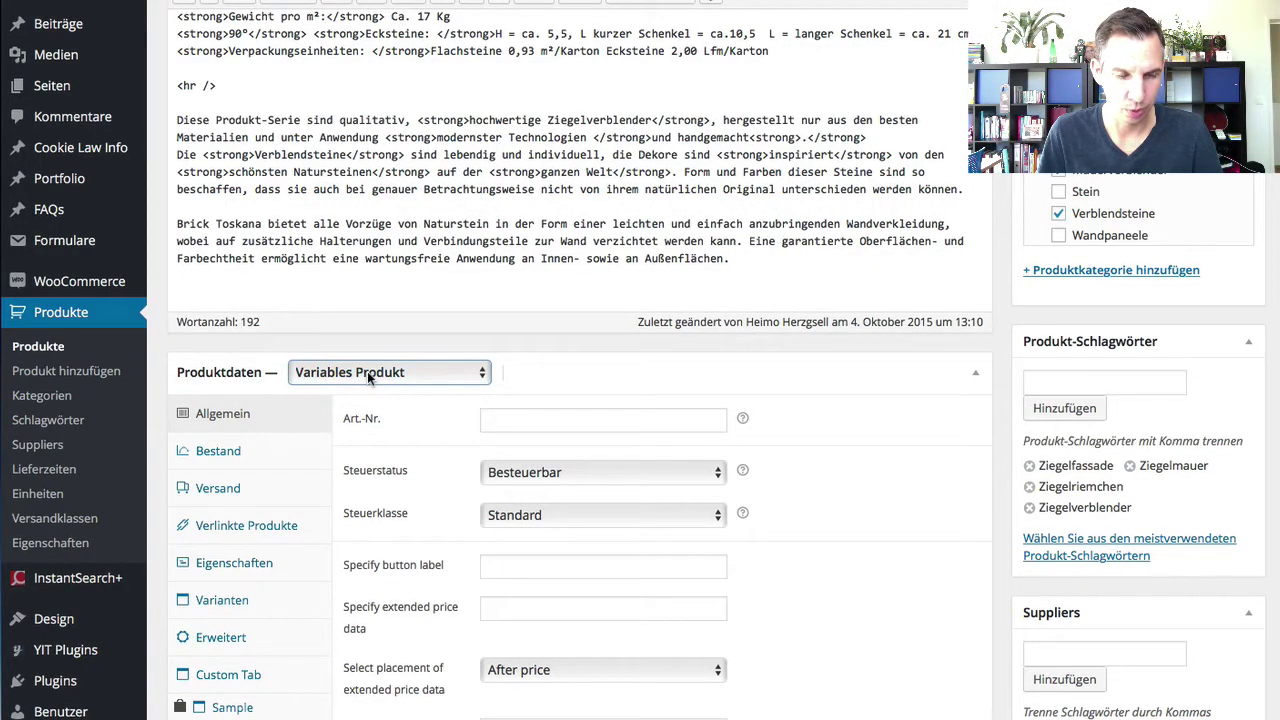
Expand the product's Farbe attribute and examine the attributes and colour values available for selection.
scroll(640, 493, "down", 2)
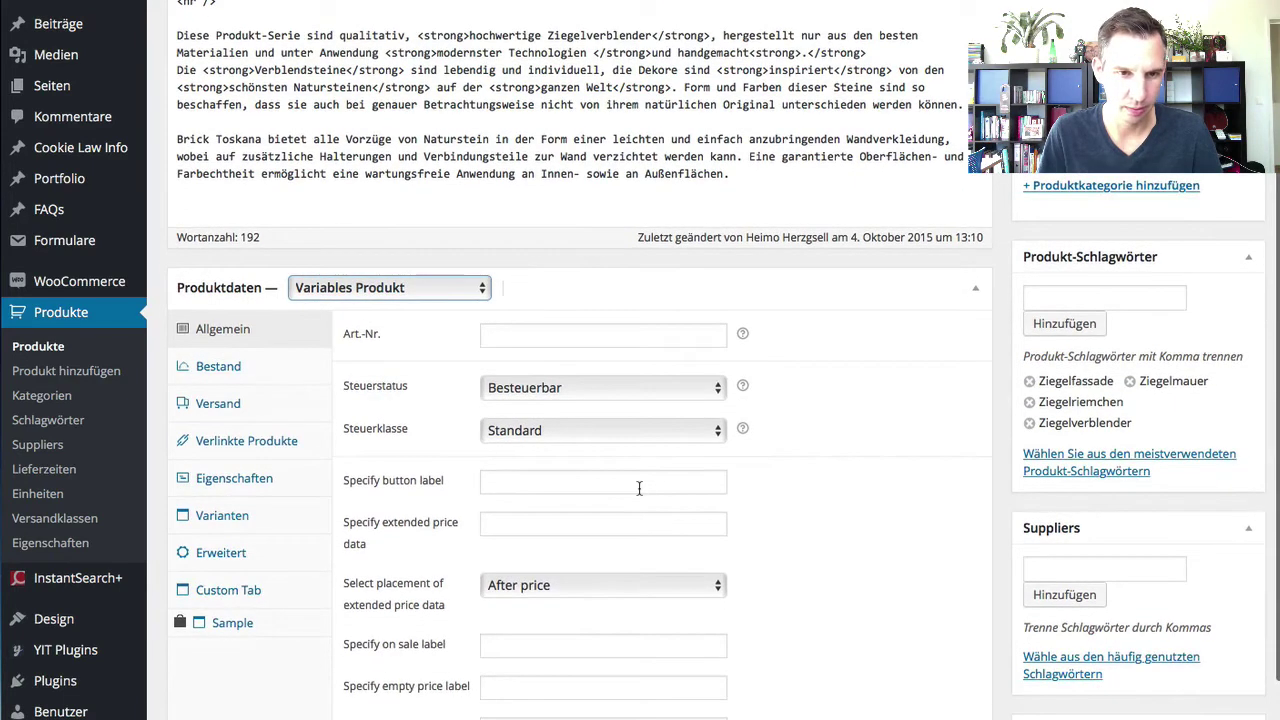
left_click(242, 482)
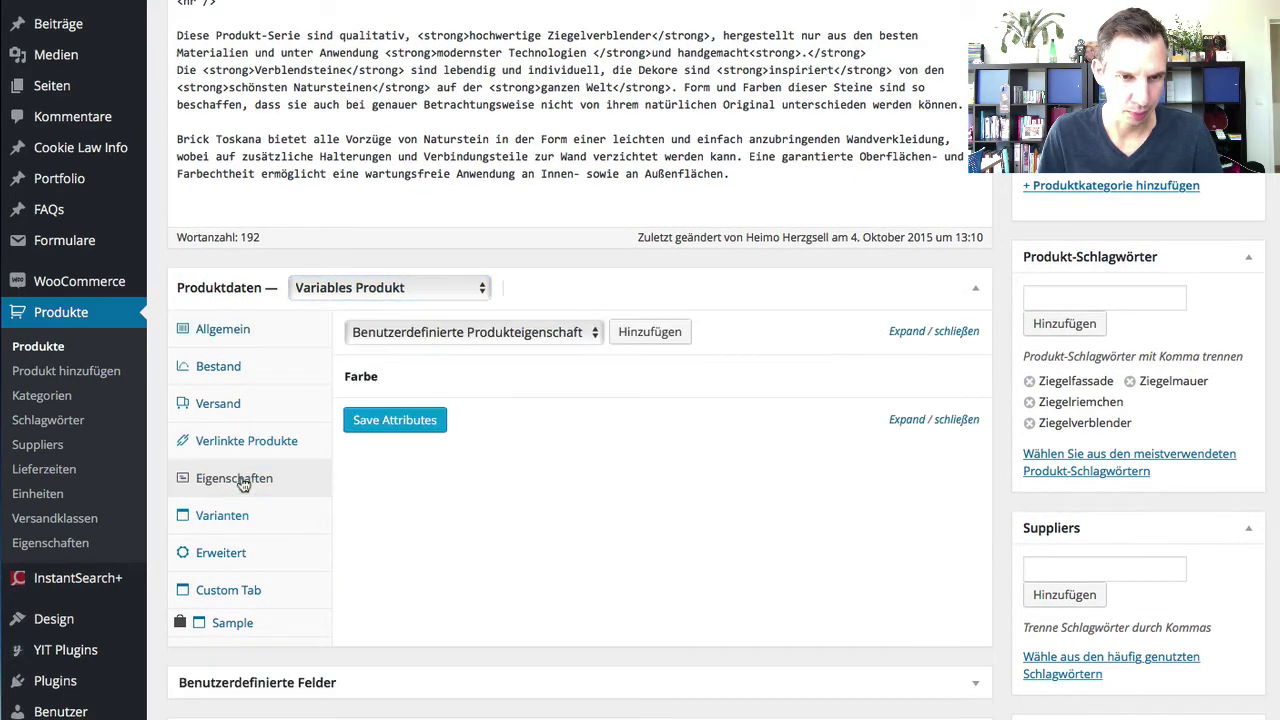
left_click(910, 380)
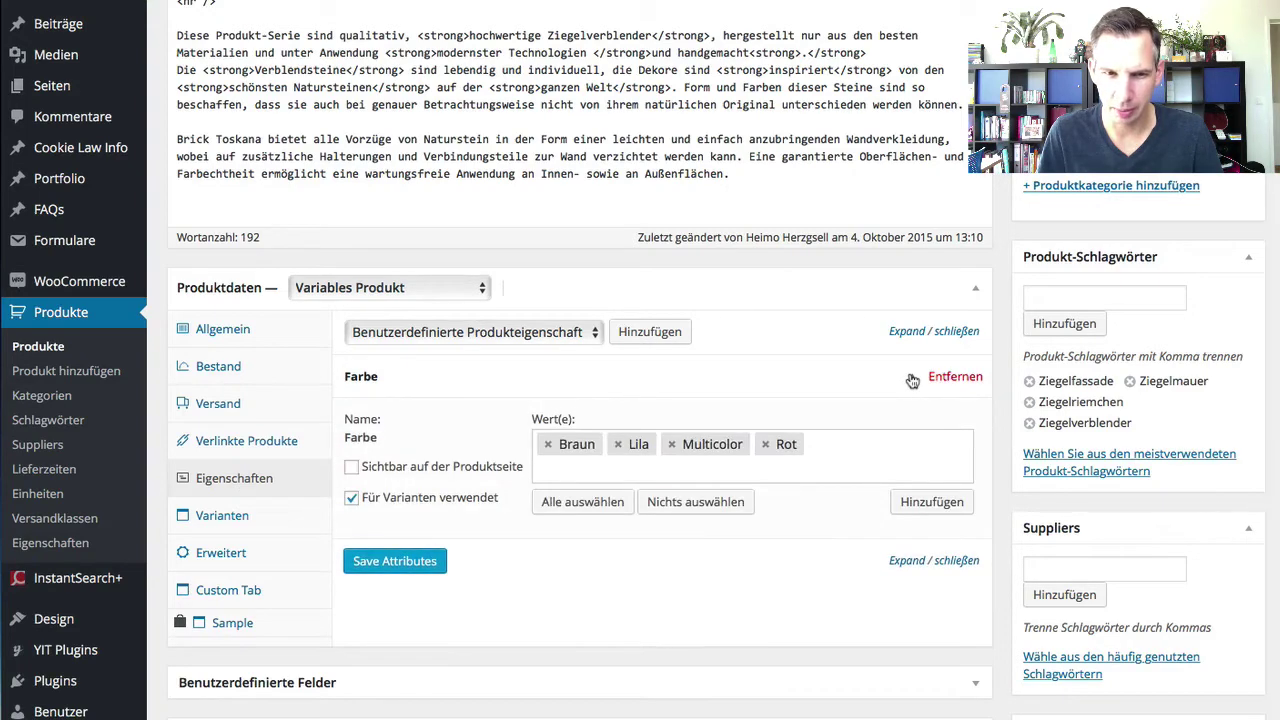
left_click(445, 332)
left_click(440, 472)
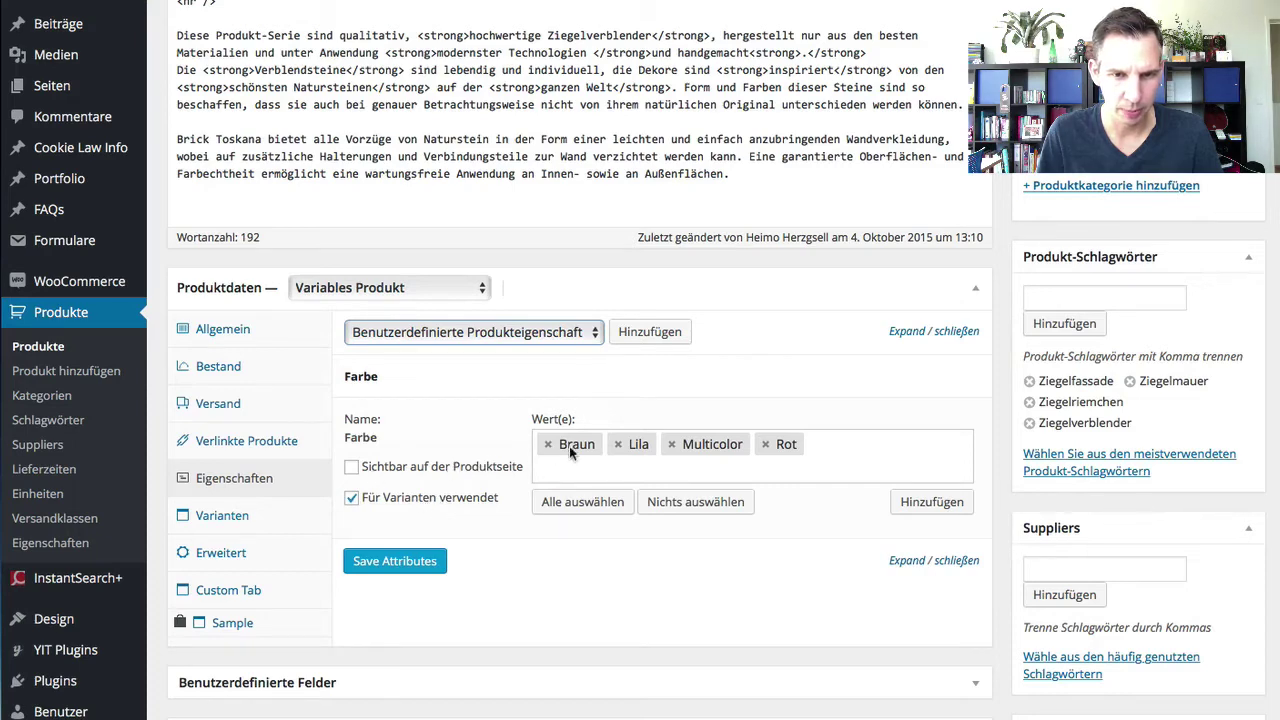
left_click(831, 443)
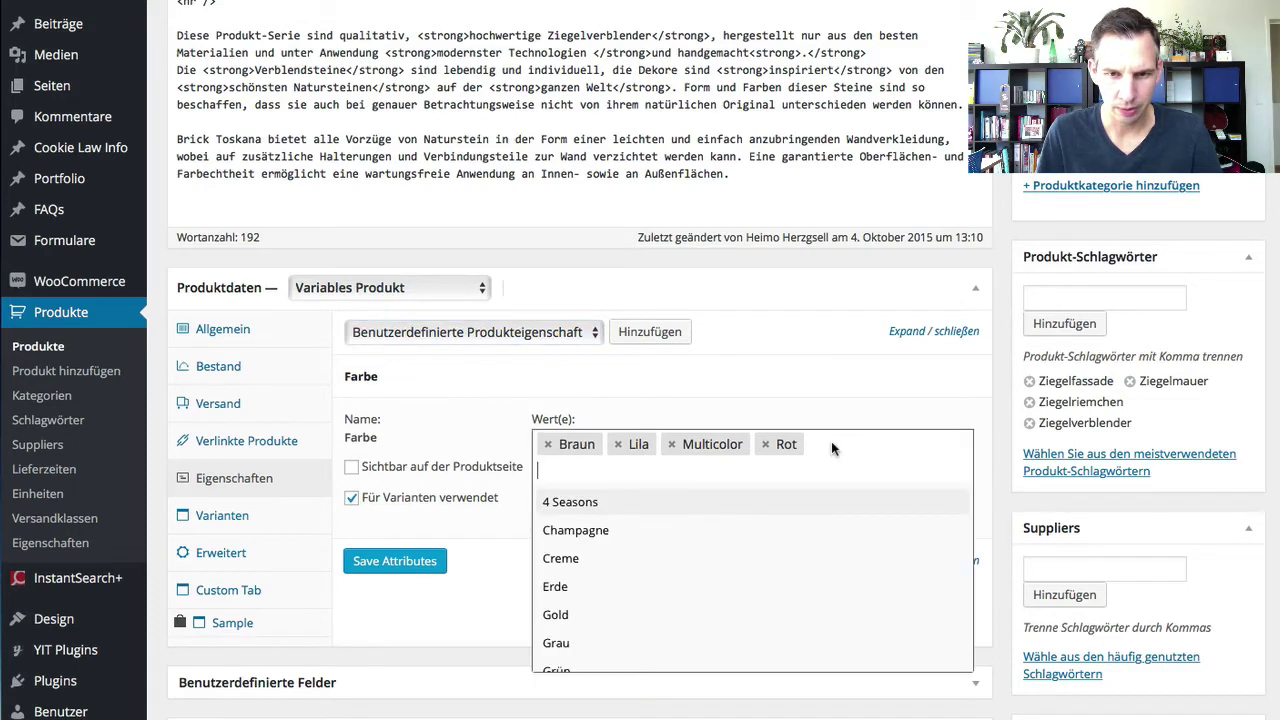
scroll(590, 575, "down", 3)
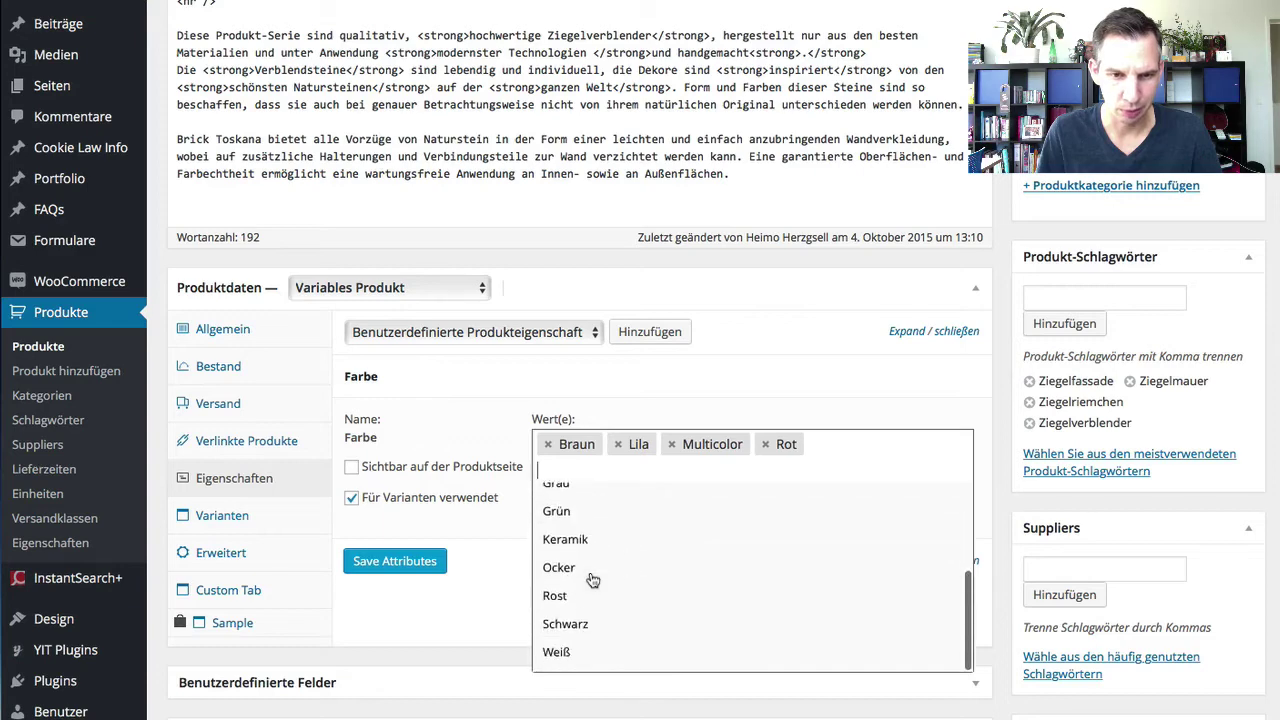
scroll(593, 580, "up", 2)
scroll(593, 580, "up", 3)
left_click(765, 512)
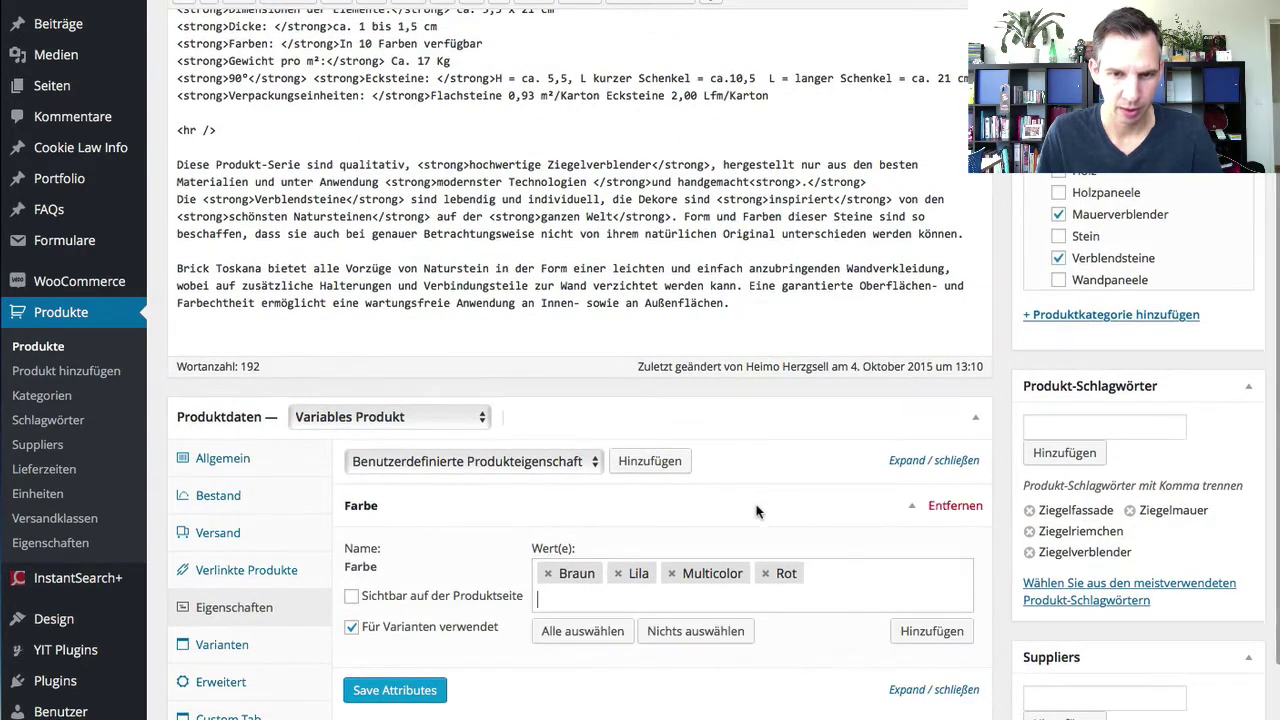
Open and cancel the prompt for a new Farbe value, and save the product's attributes.
left_click(940, 630)
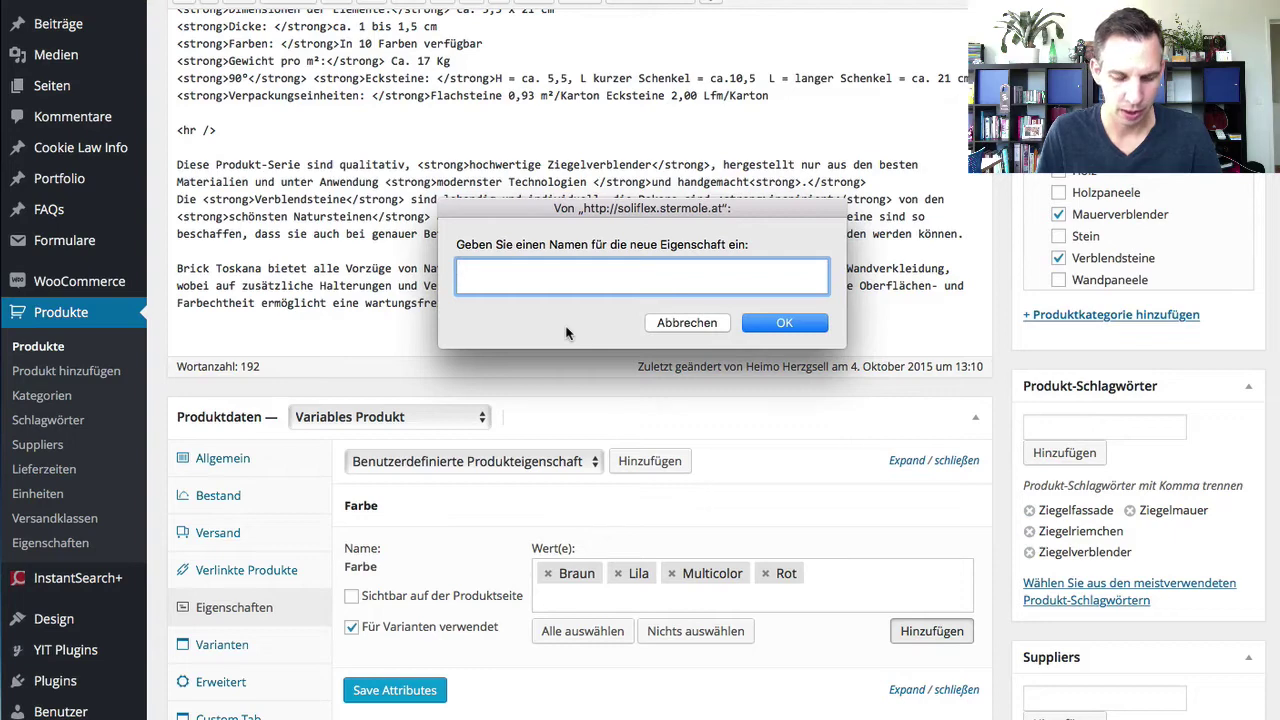
left_click(689, 323)
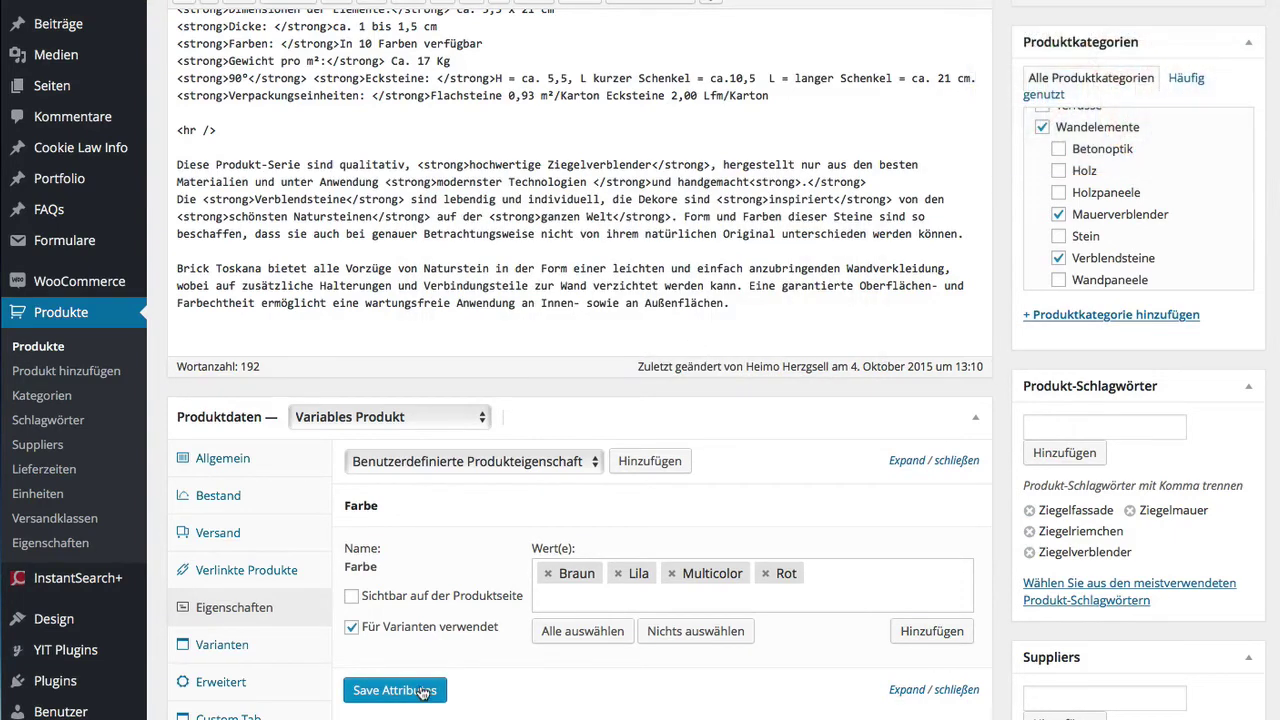
left_click(414, 691)
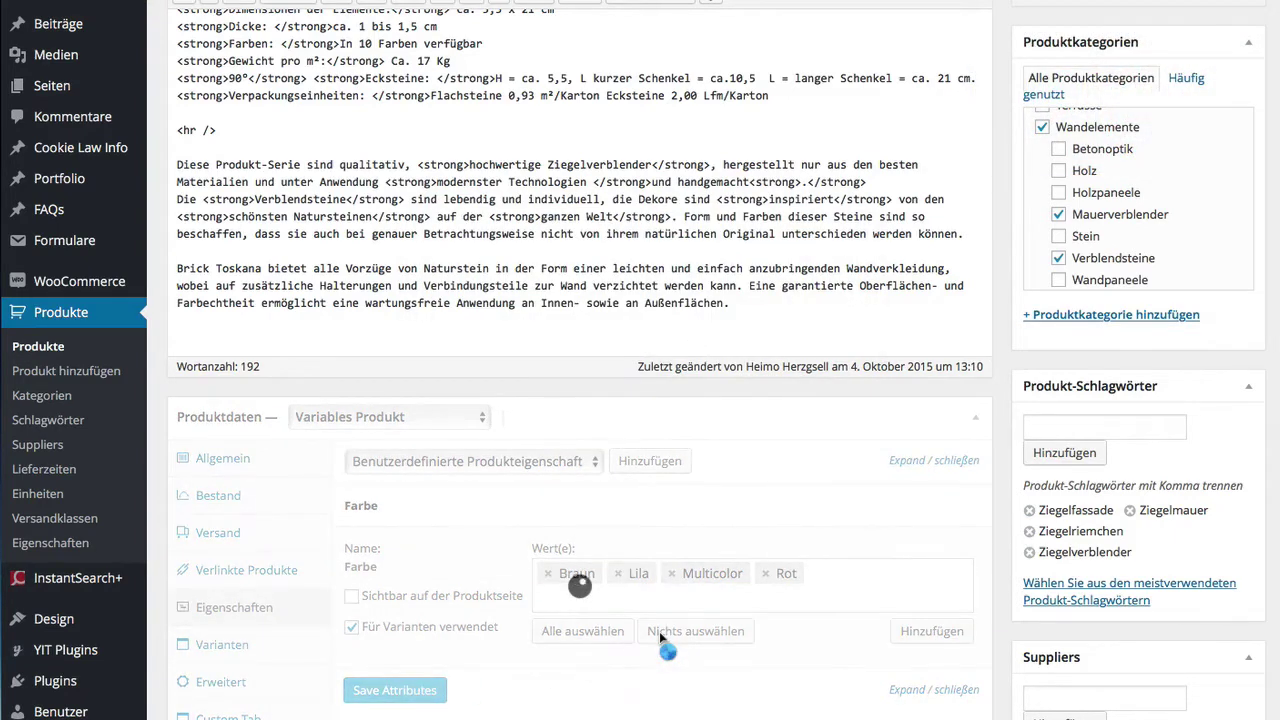
Generate the product's variations from all attributes and confirm their creation.
left_click(283, 645)
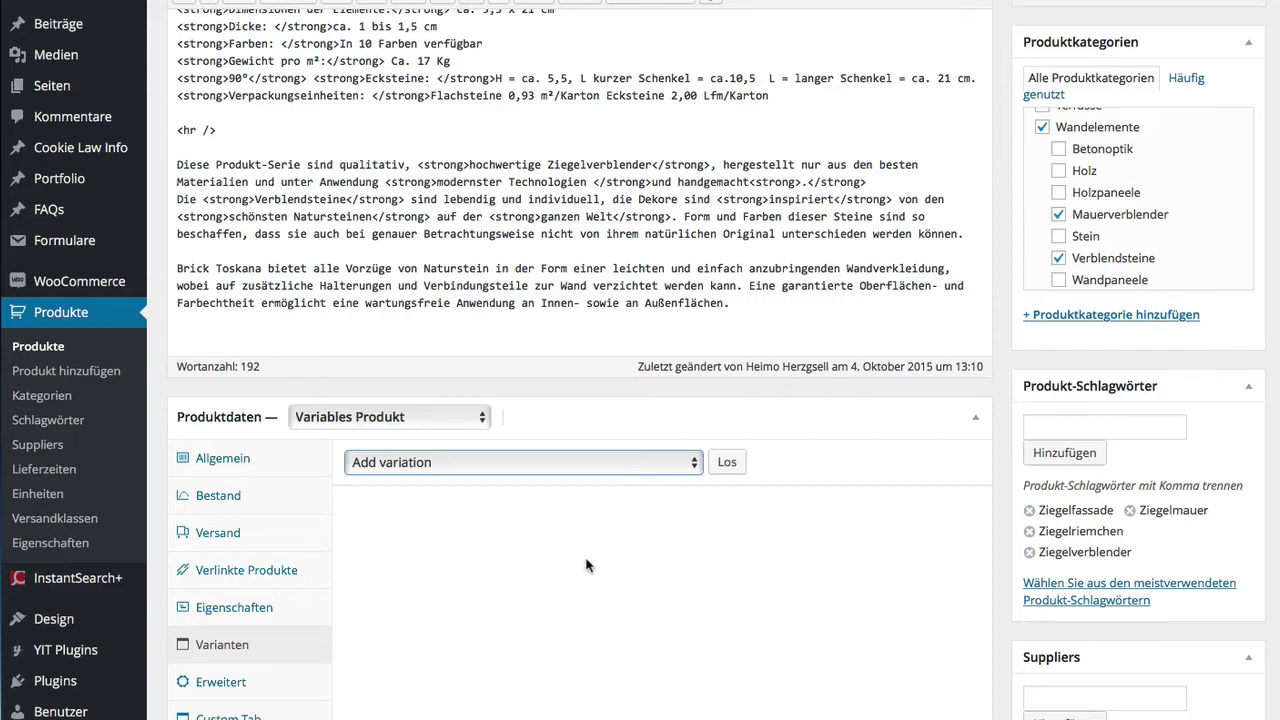
left_click(460, 473)
left_click(448, 486)
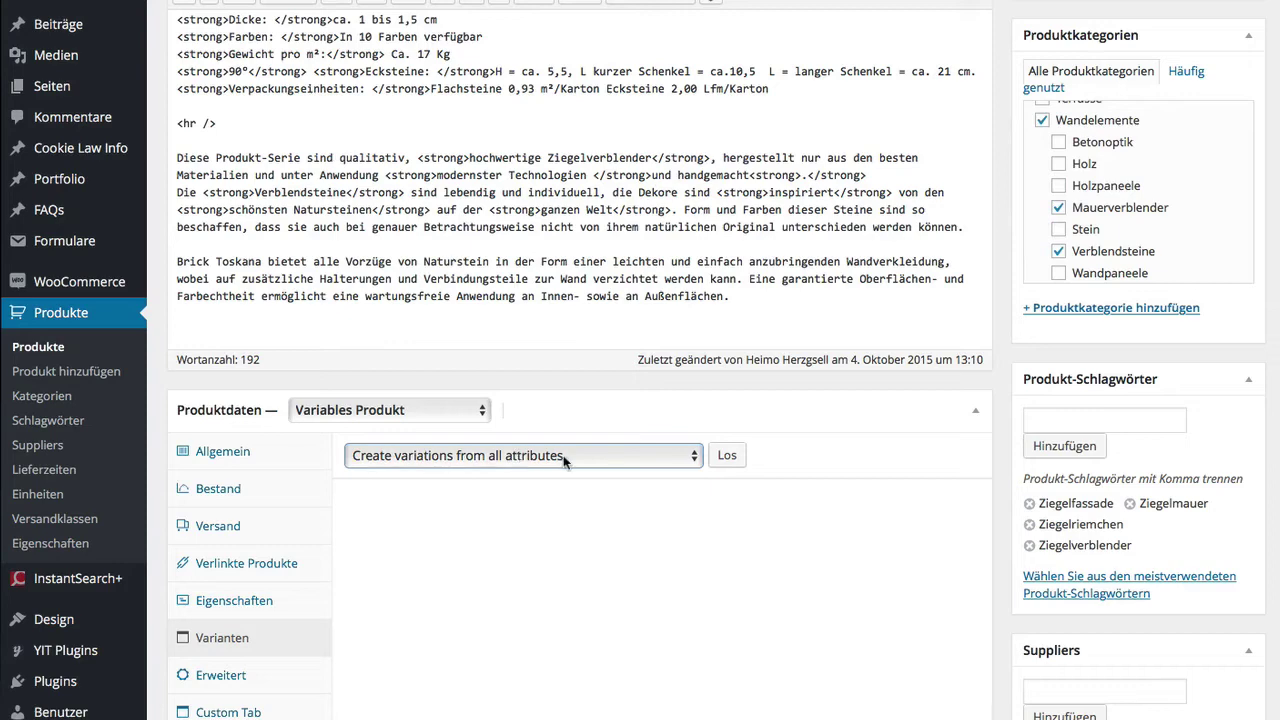
left_click(367, 460)
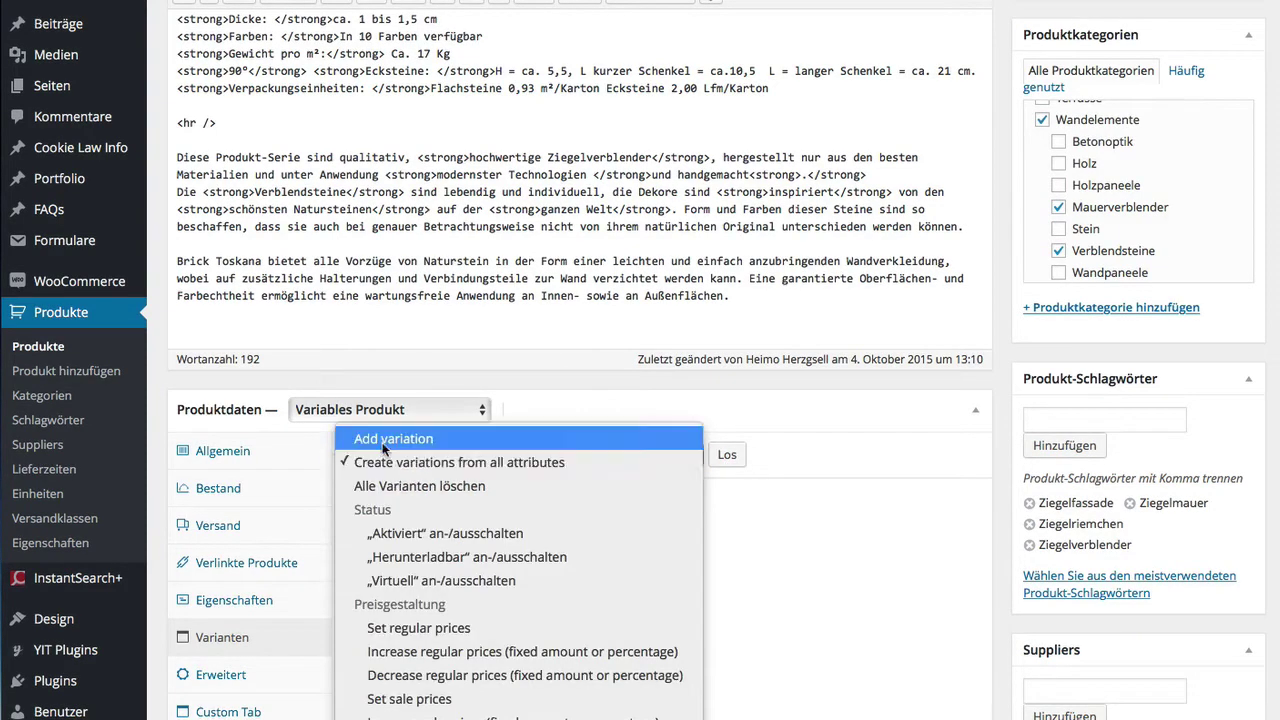
left_click(484, 466)
left_click(727, 456)
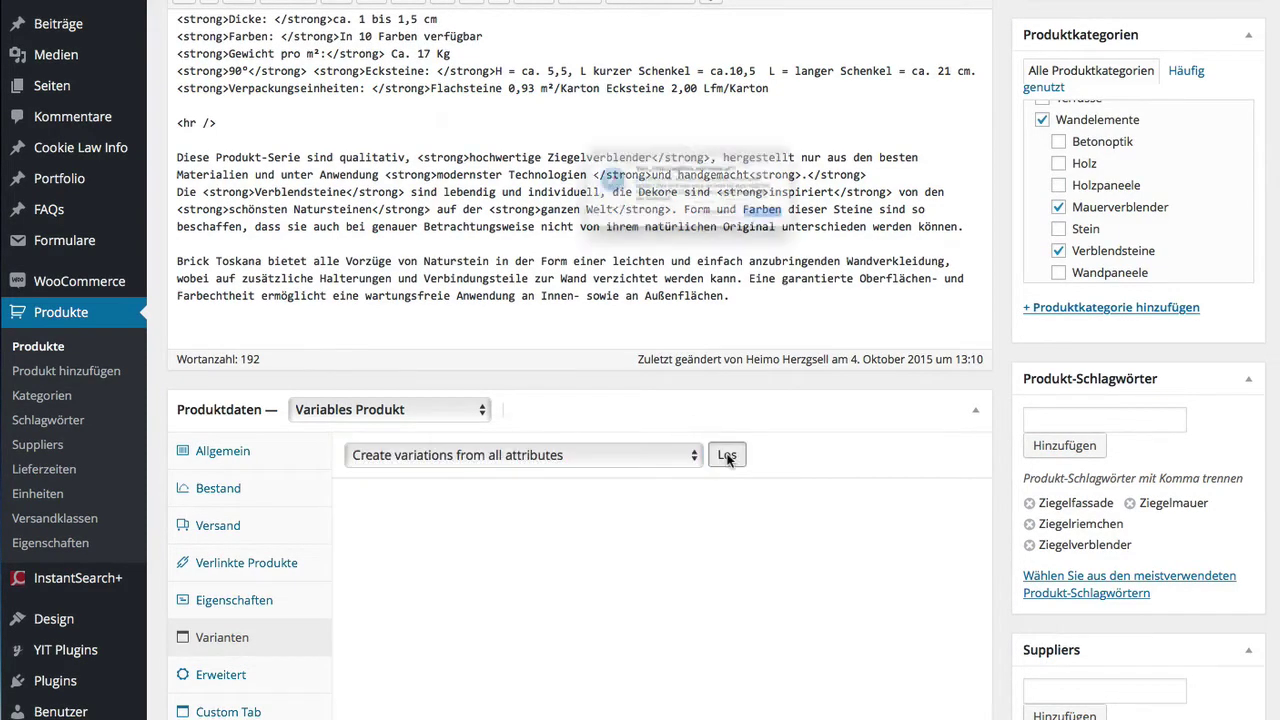
left_click(831, 237)
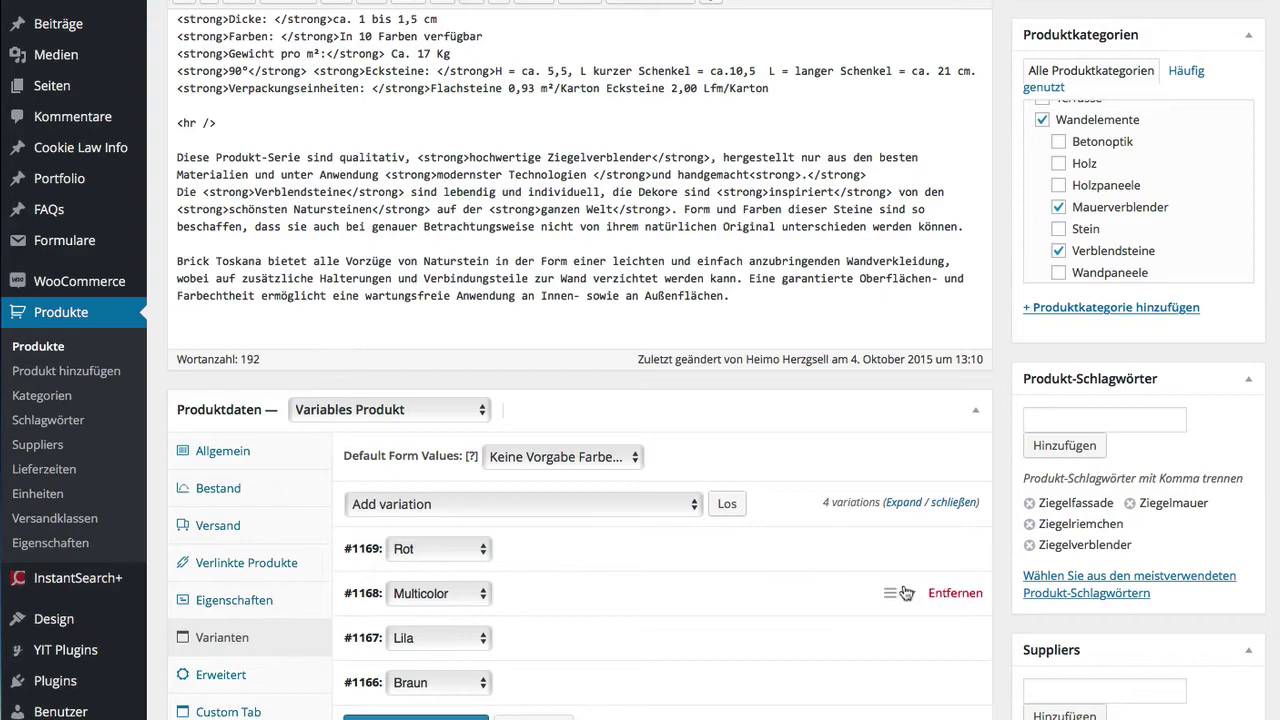
Expand the Rot variation, assign it the dark red brick image and set its Art.-Nr. to Soho-XXXXX-Rot.
scroll(694, 580, "down", 3)
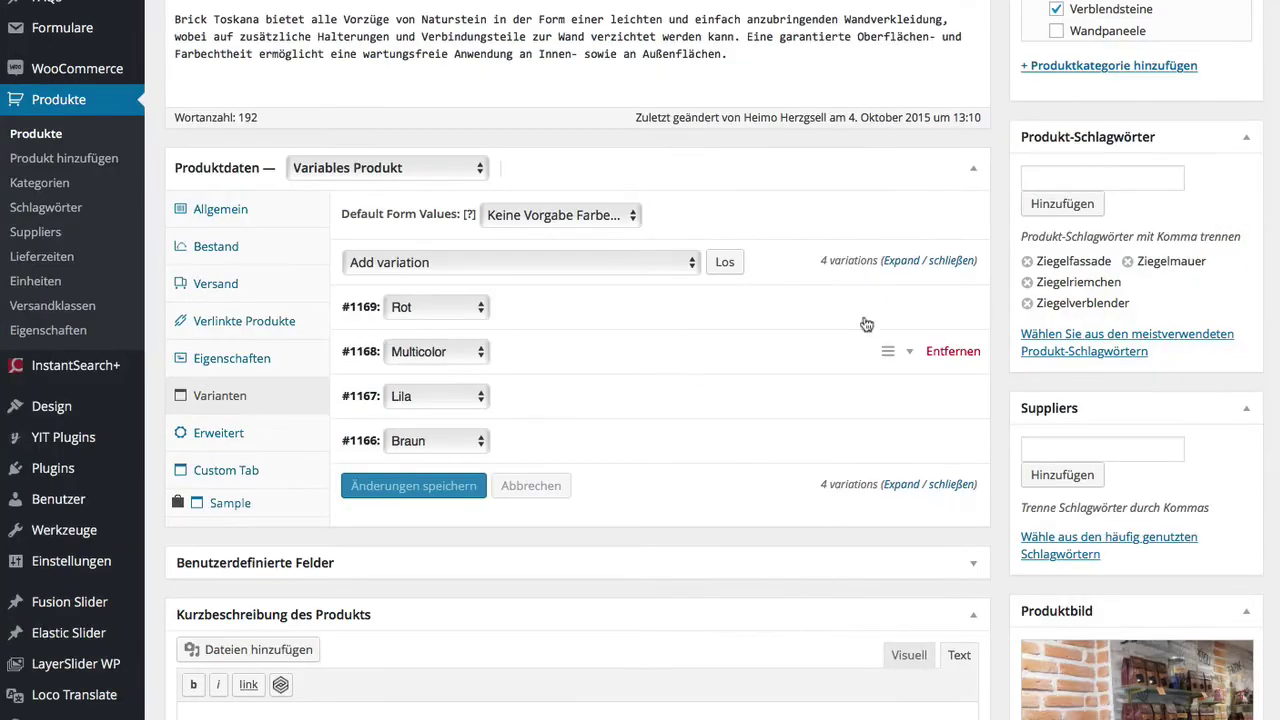
left_click(910, 314)
left_click(374, 373)
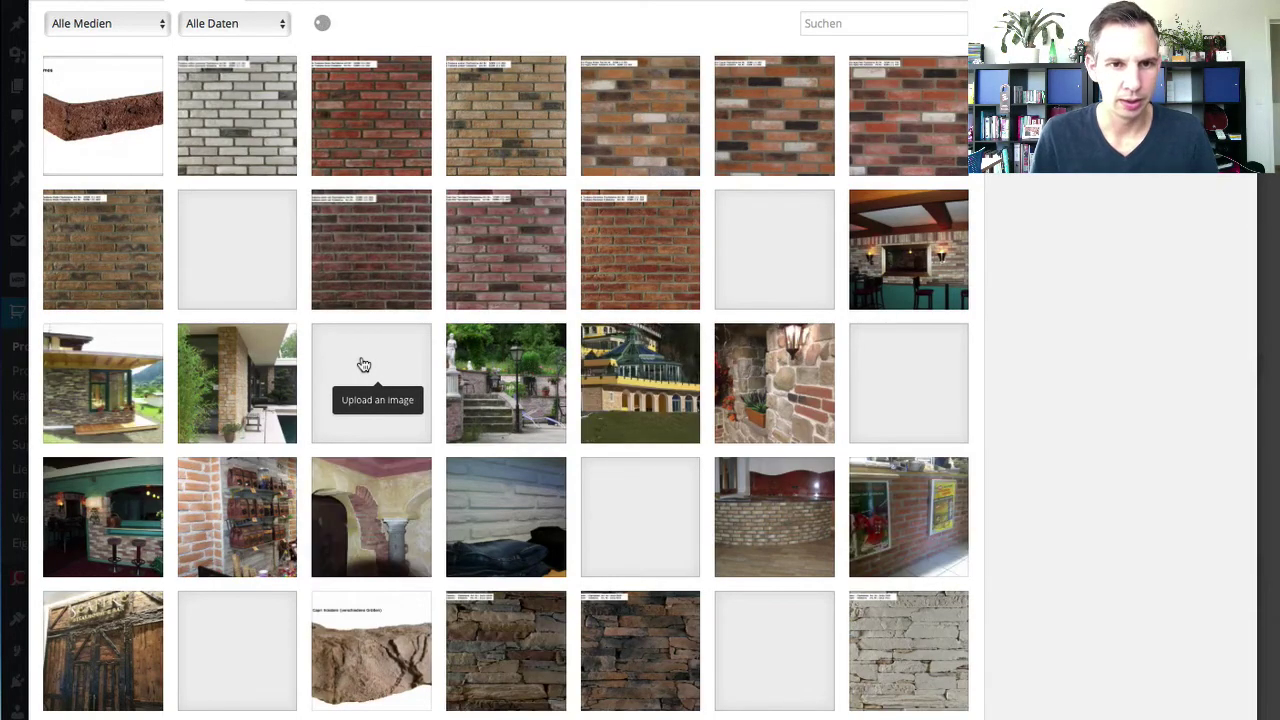
left_click(377, 263)
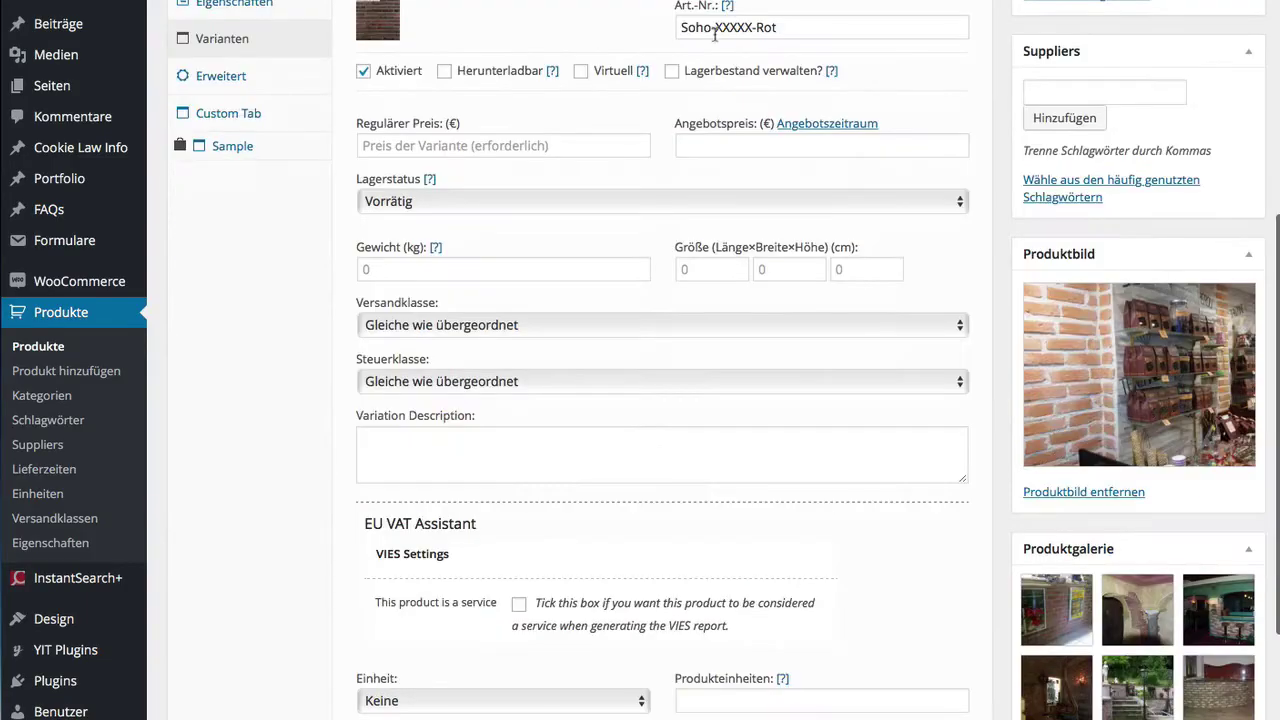
For the Rot variation, set Einheit to Stück, Produkteinheiten and Grundpreiseinheiten to 1, and Einheitspreis to 395 €.
scroll(470, 300, "down", 2)
left_click(455, 506)
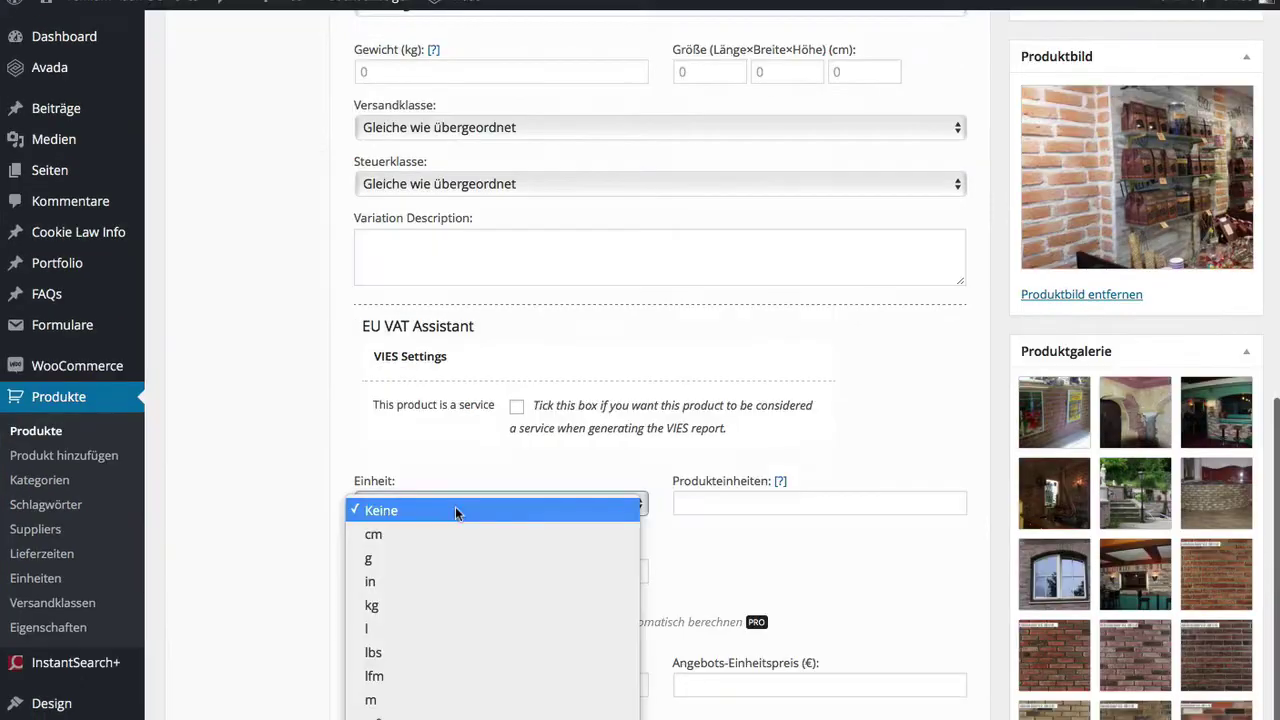
left_click(380, 715)
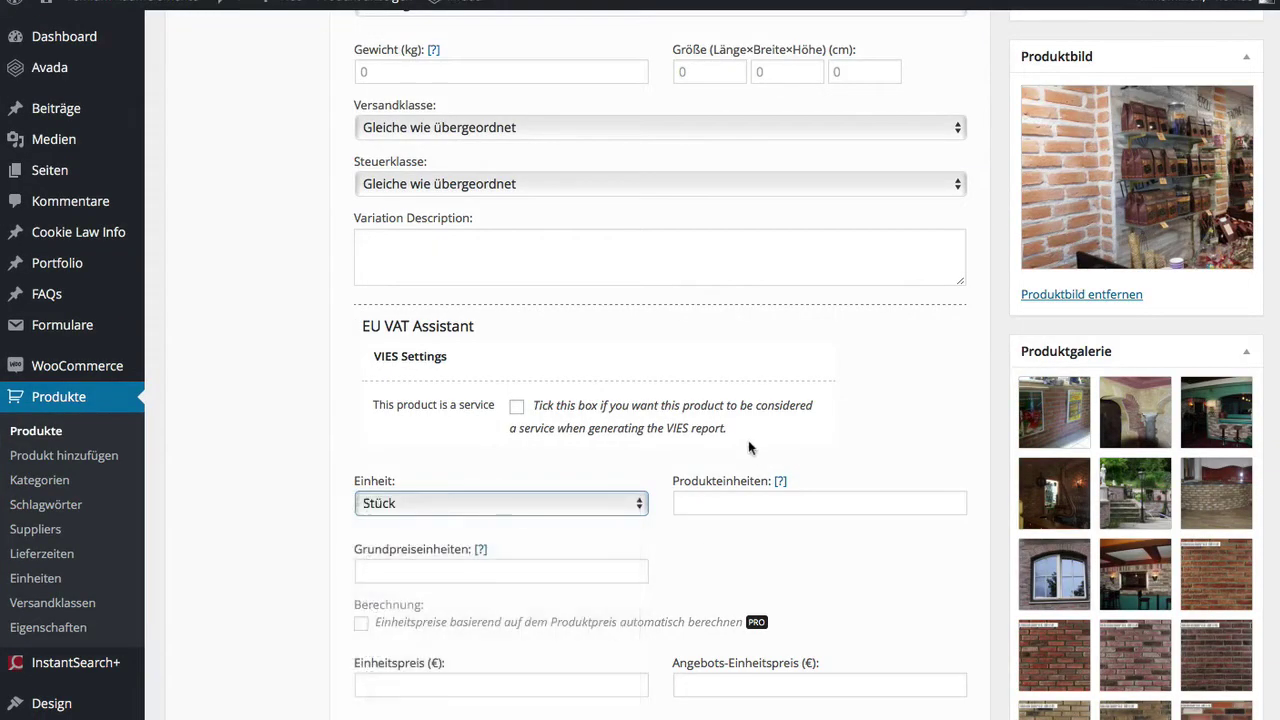
left_click(727, 506)
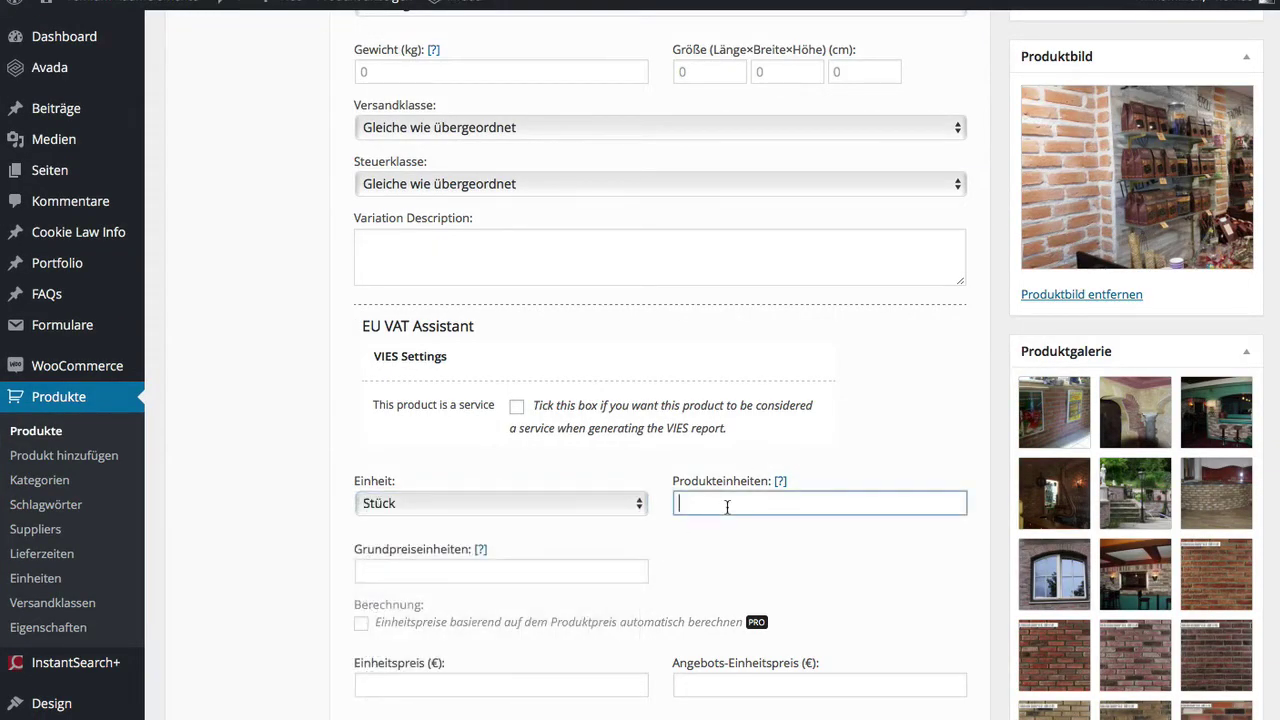
left_click(513, 567)
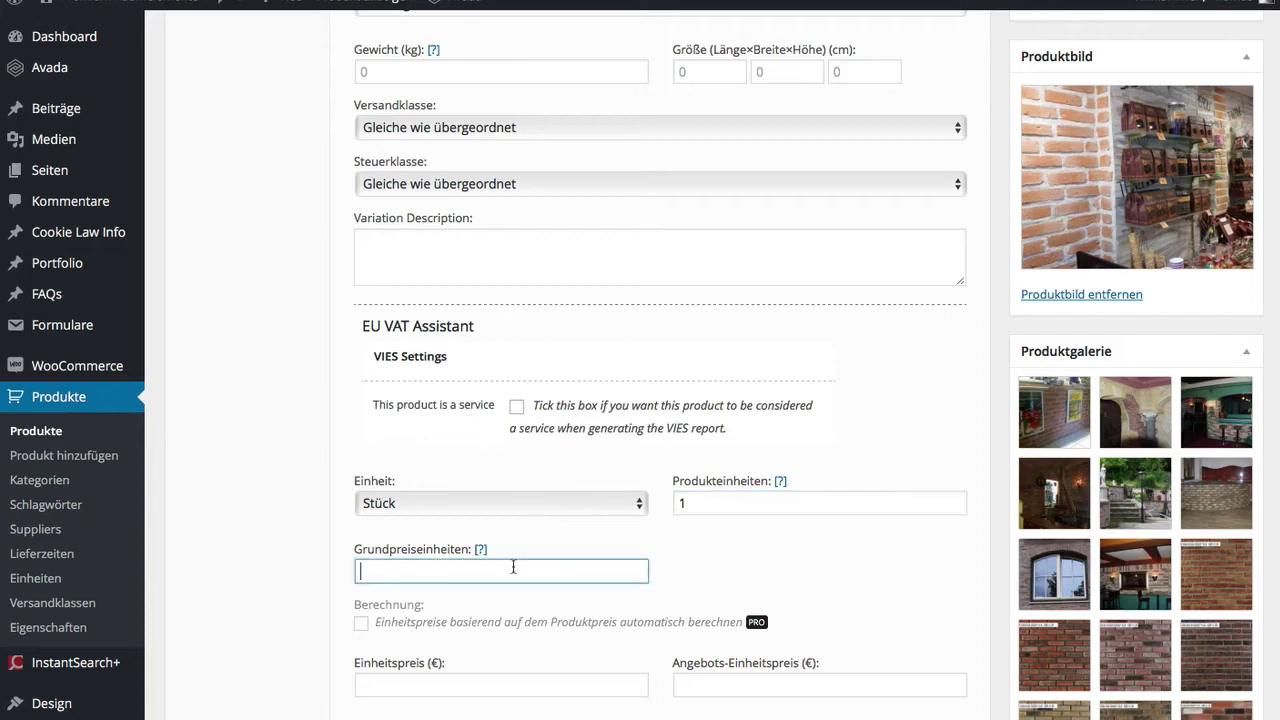
left_click(889, 609)
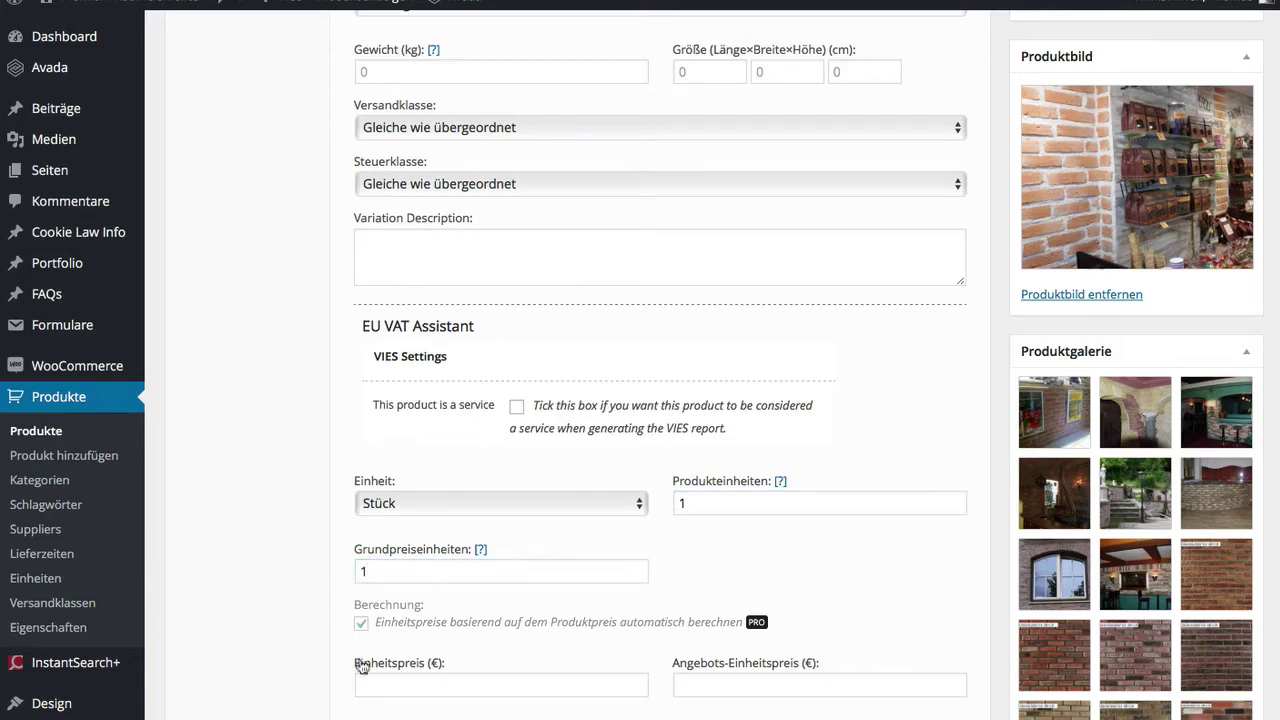
left_click(380, 688)
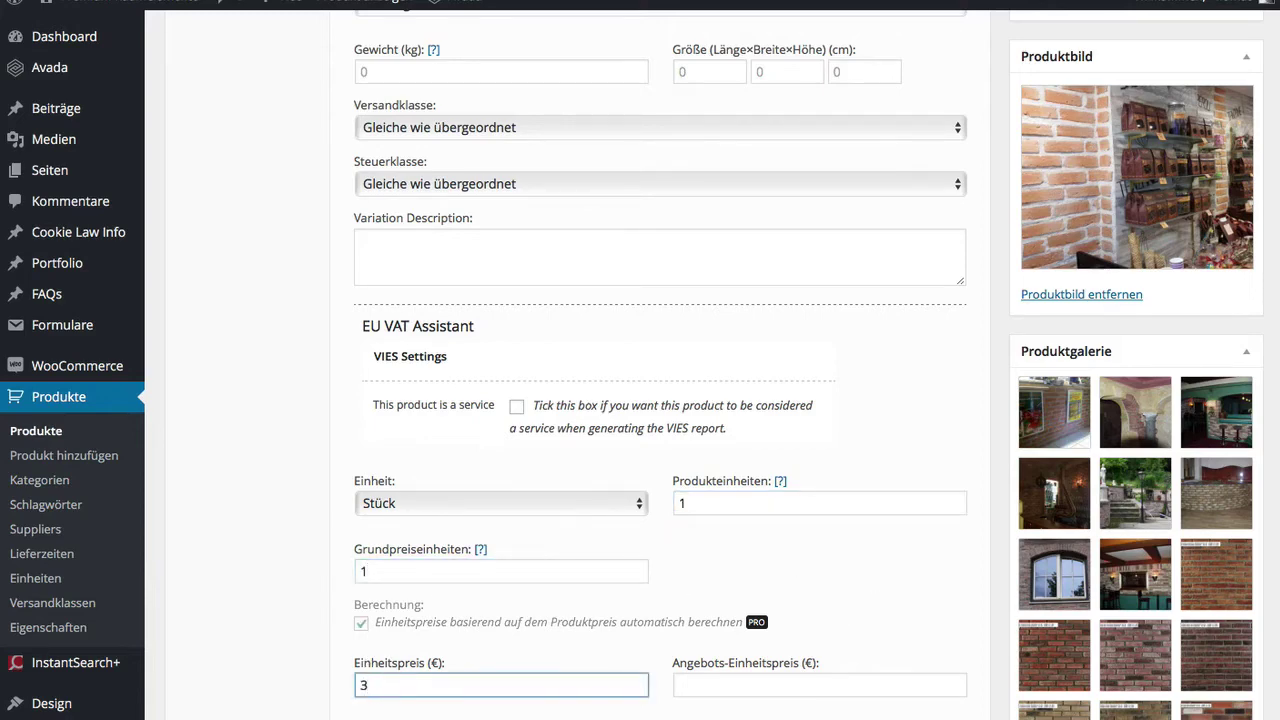
type("395")
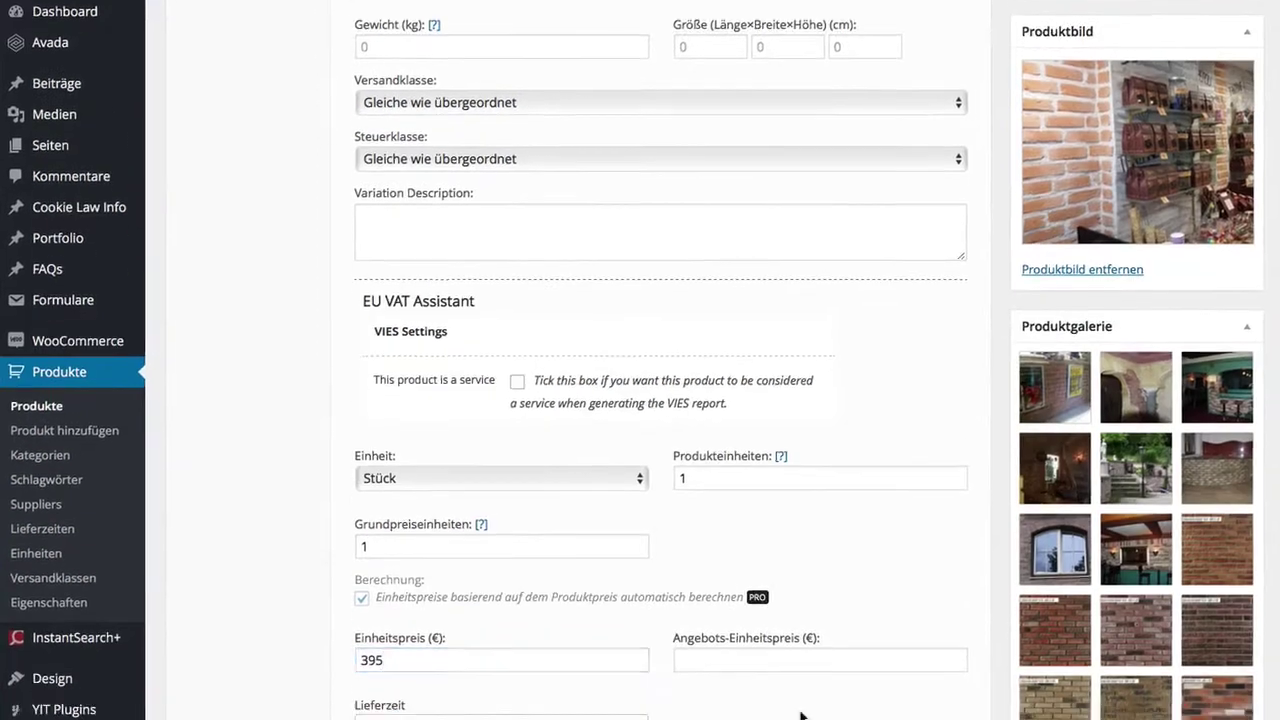
scroll(803, 657, "down", 5)
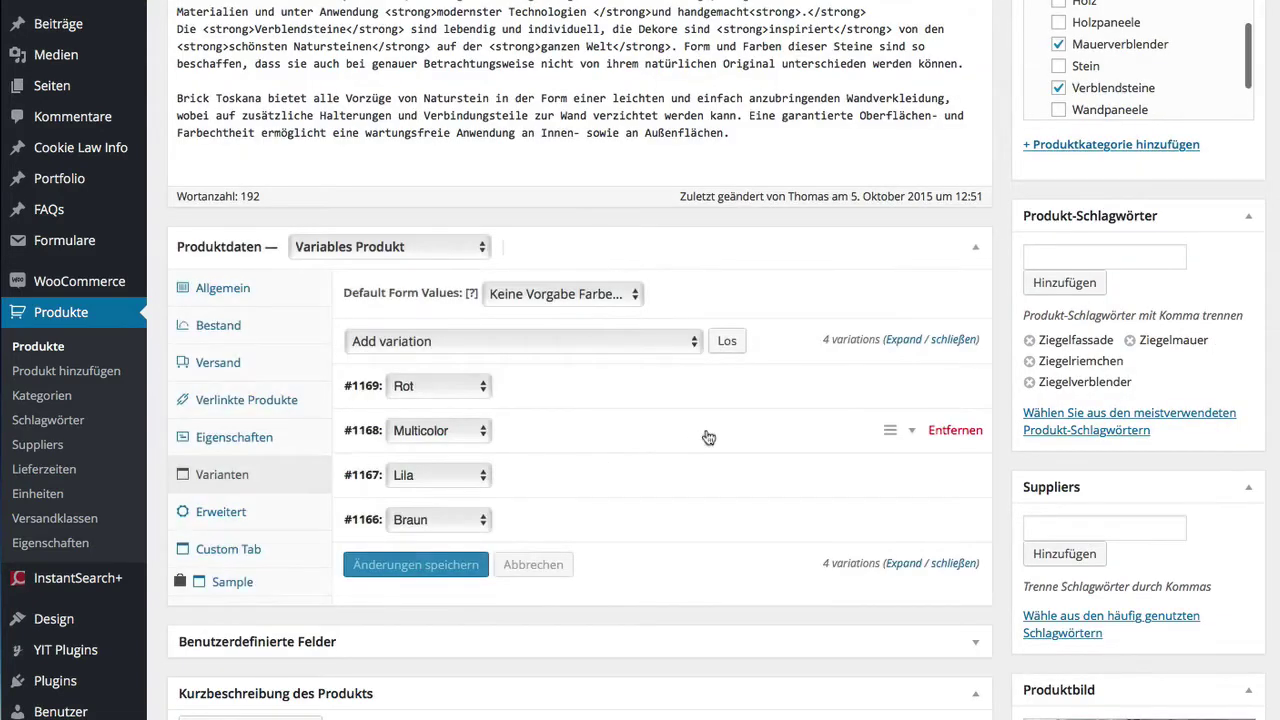
Review the Rot variation's price and unit settings, and set the Multicolor variation's Regulärer Preis to 395 €.
left_click(916, 390)
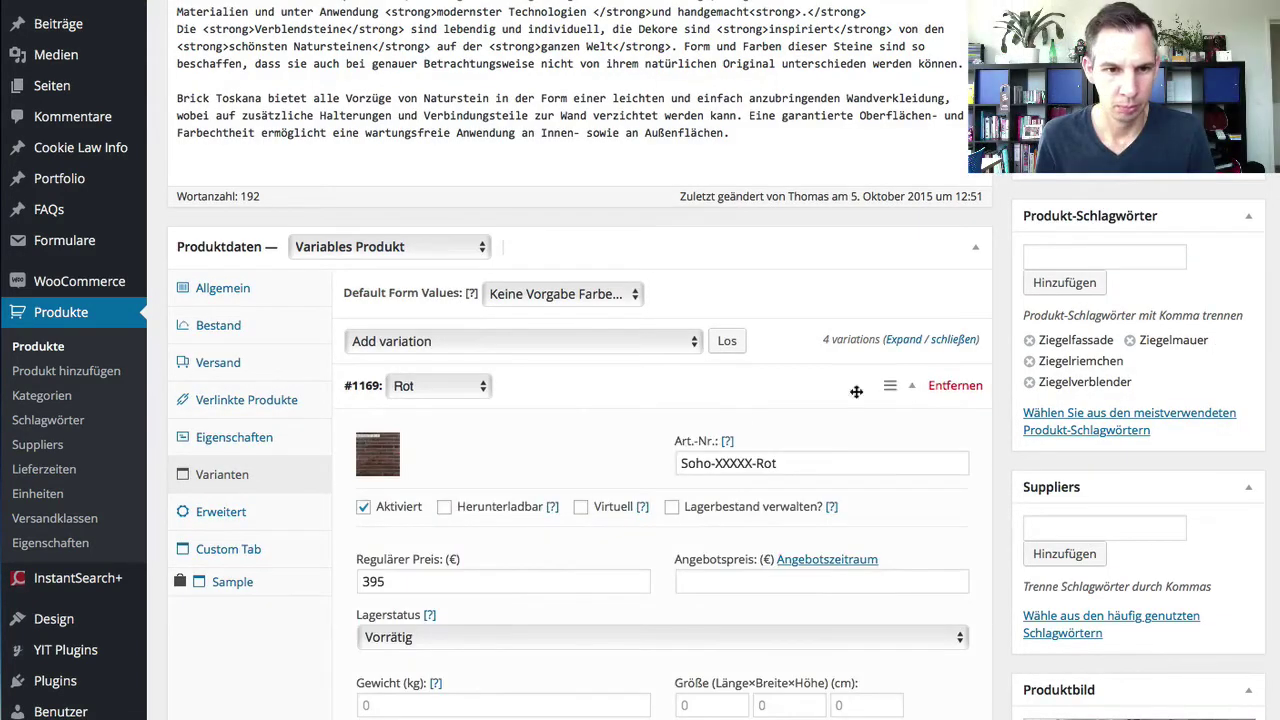
scroll(408, 580, "down", 2)
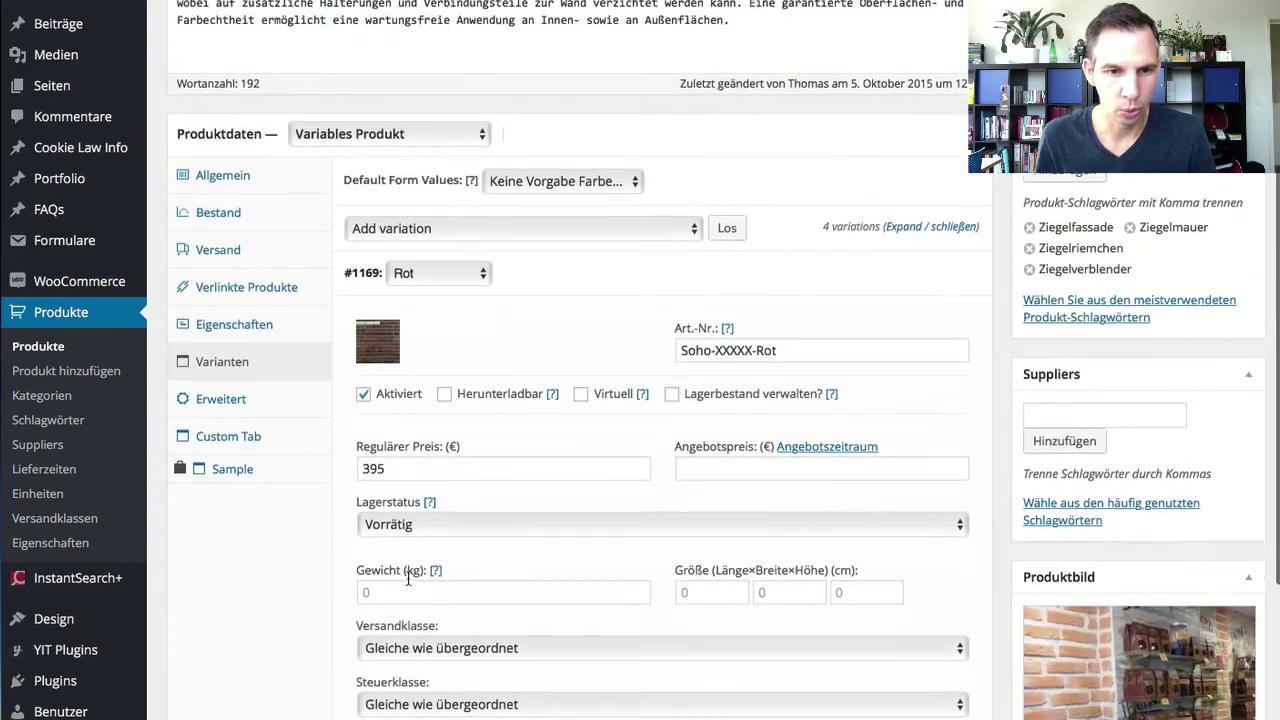
scroll(461, 460, "down", 10)
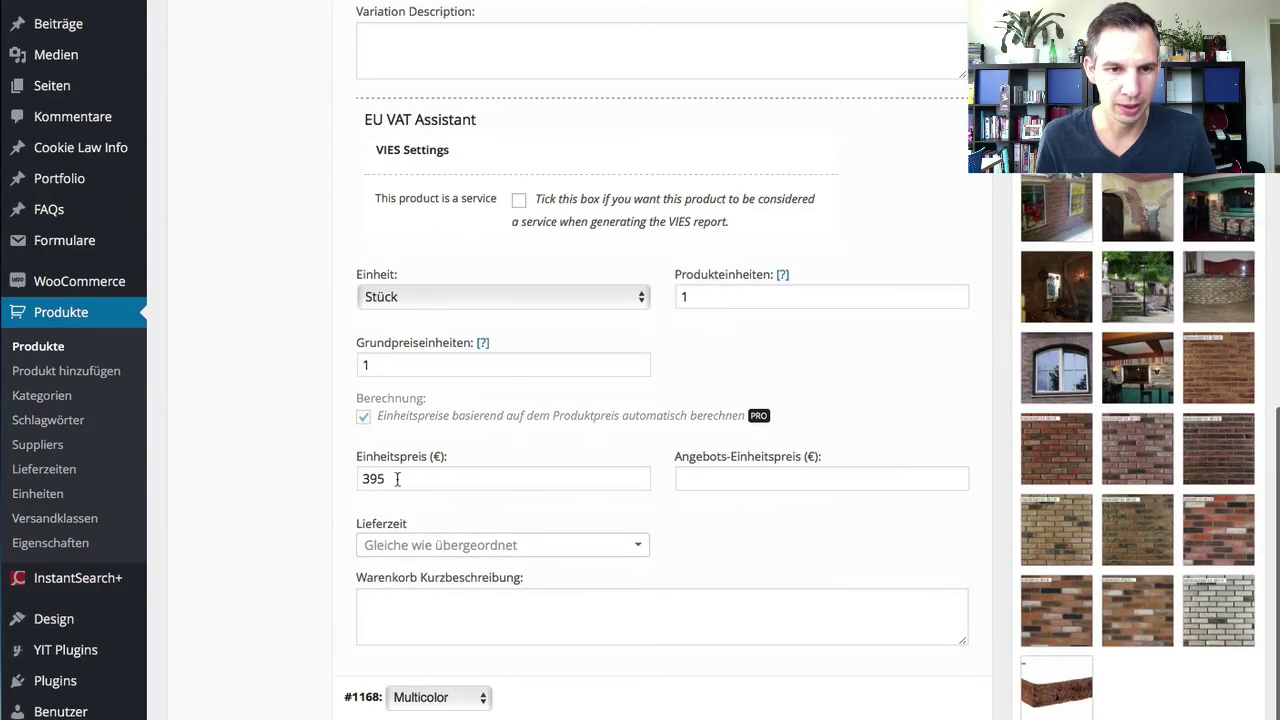
scroll(782, 530, "down", 5)
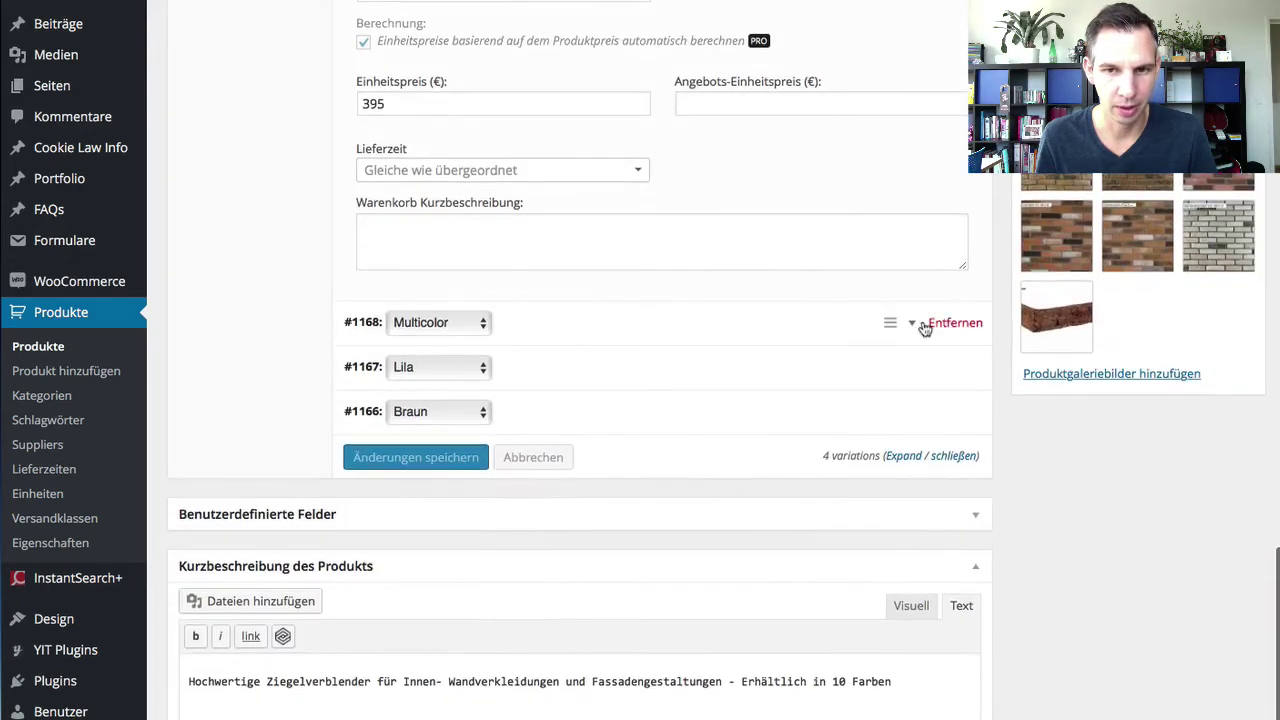
left_click(918, 324)
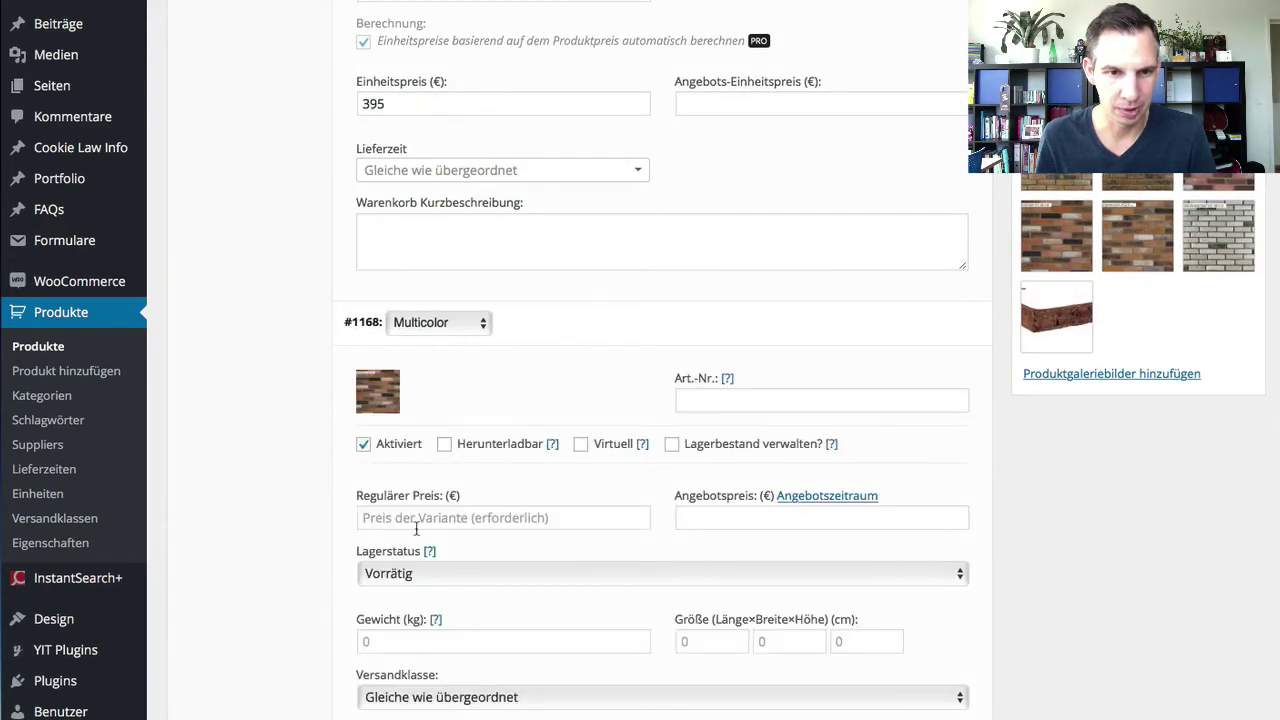
left_click(410, 517)
type("395")
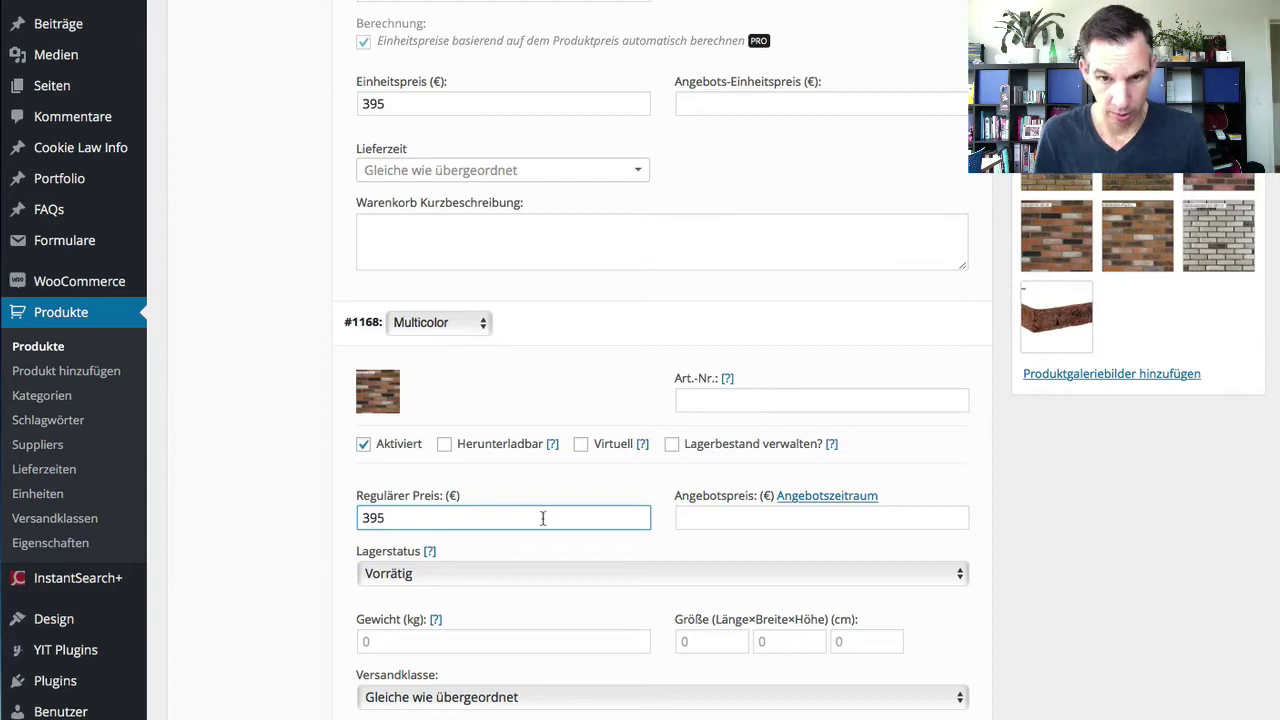
scroll(623, 531, "down", 10)
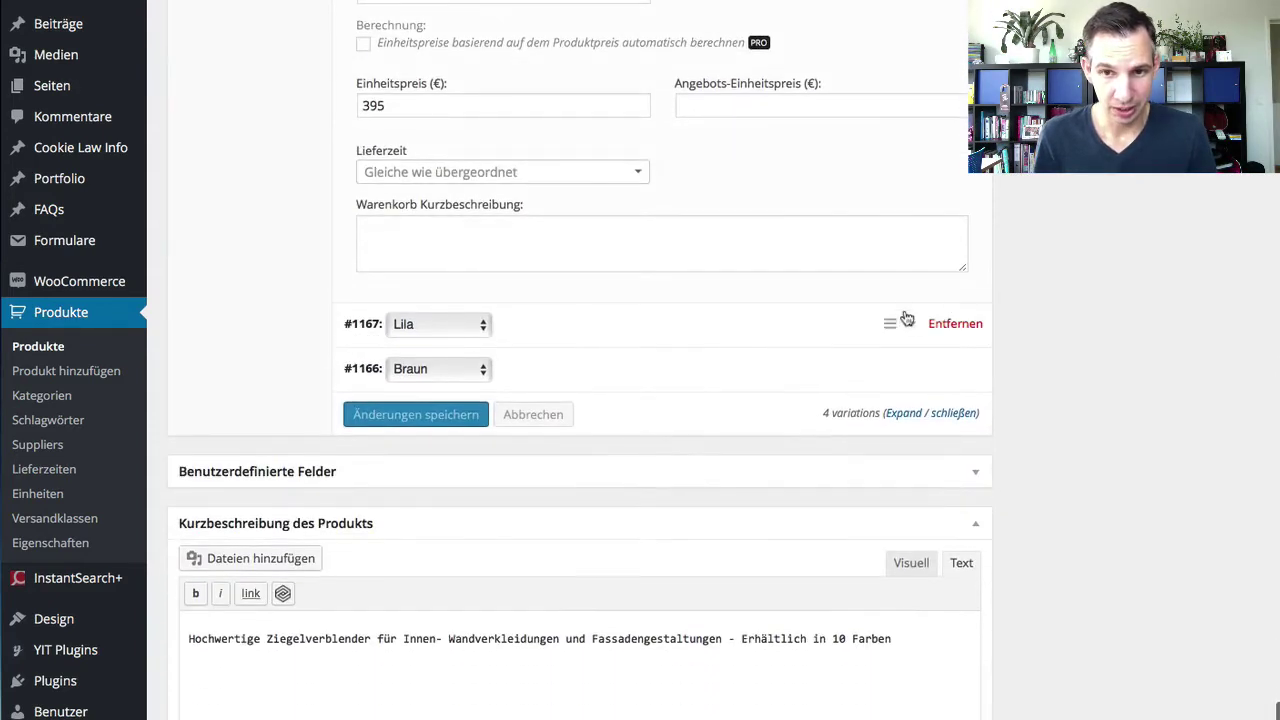
Set the Lila variation's Regulärer Preis to 395 €.
left_click(914, 325)
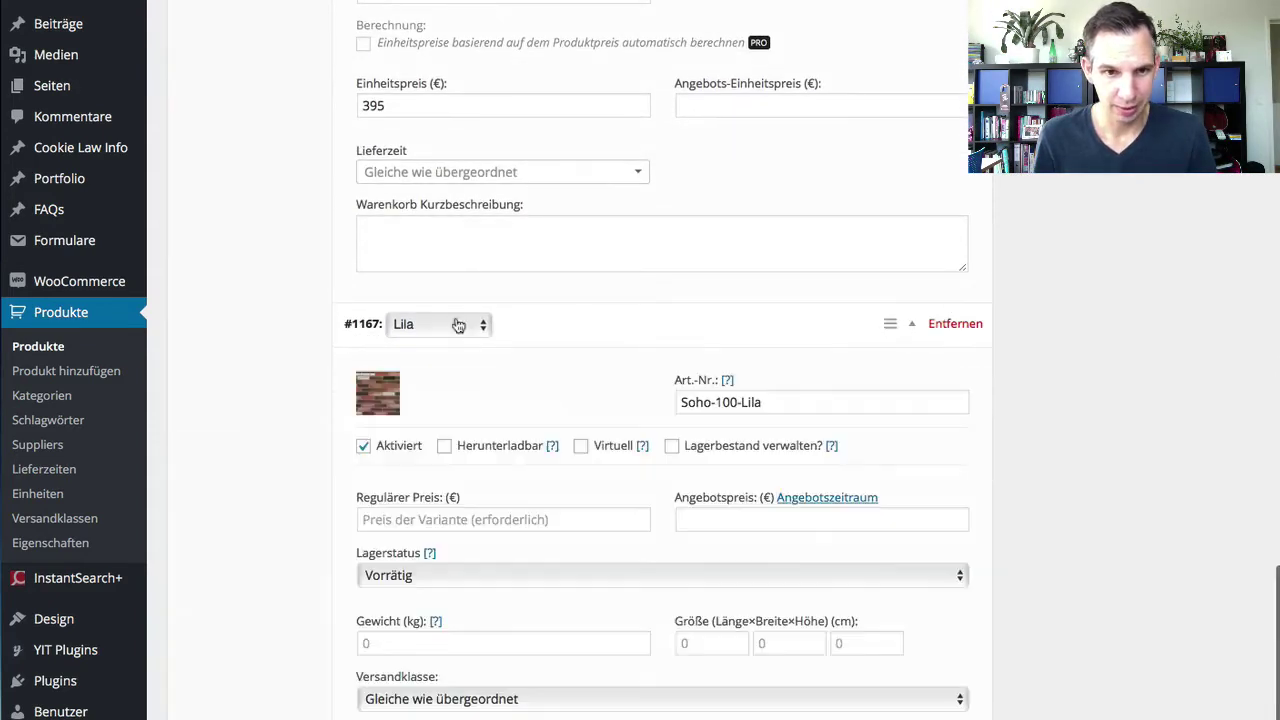
left_click(400, 521)
type("395")
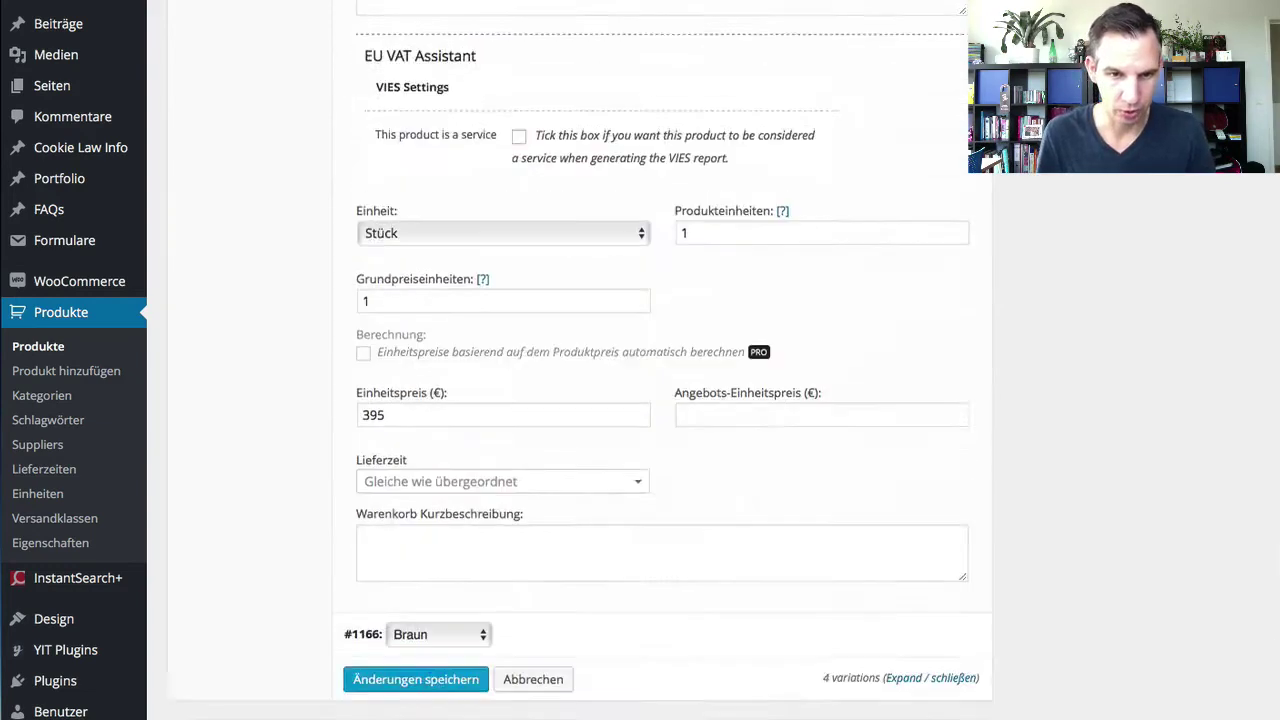
scroll(817, 260, "down", 3)
Set the Braun variation's Regulärer Preis to 395 €.
left_click(918, 346)
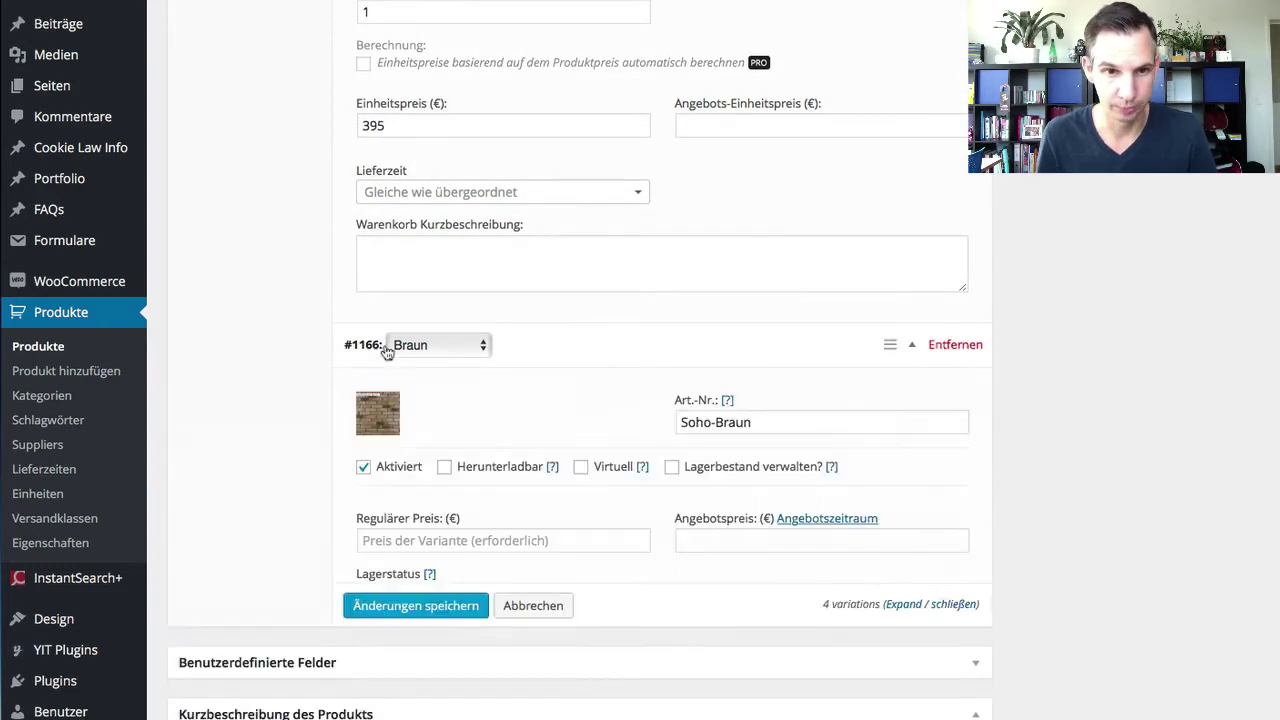
scroll(386, 352, "down", 3)
left_click(395, 273)
type("395")
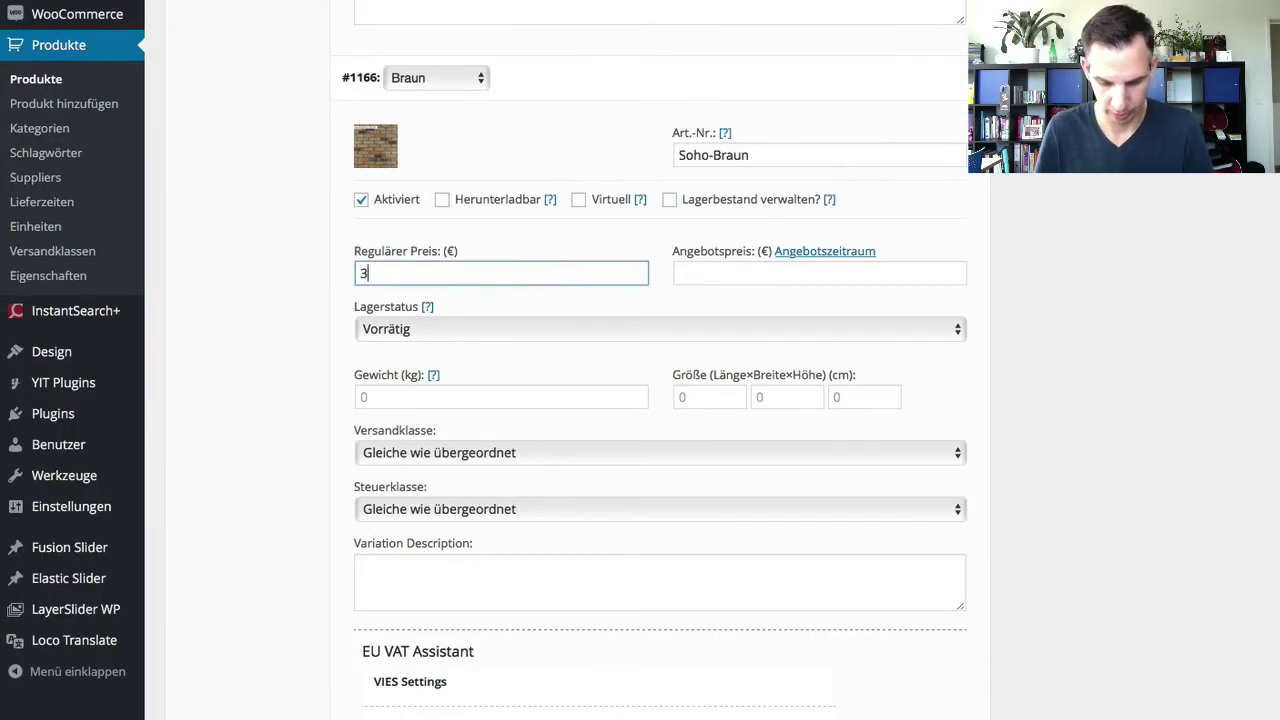
scroll(395, 273, "up", 3)
scroll(283, 286, "down", 10)
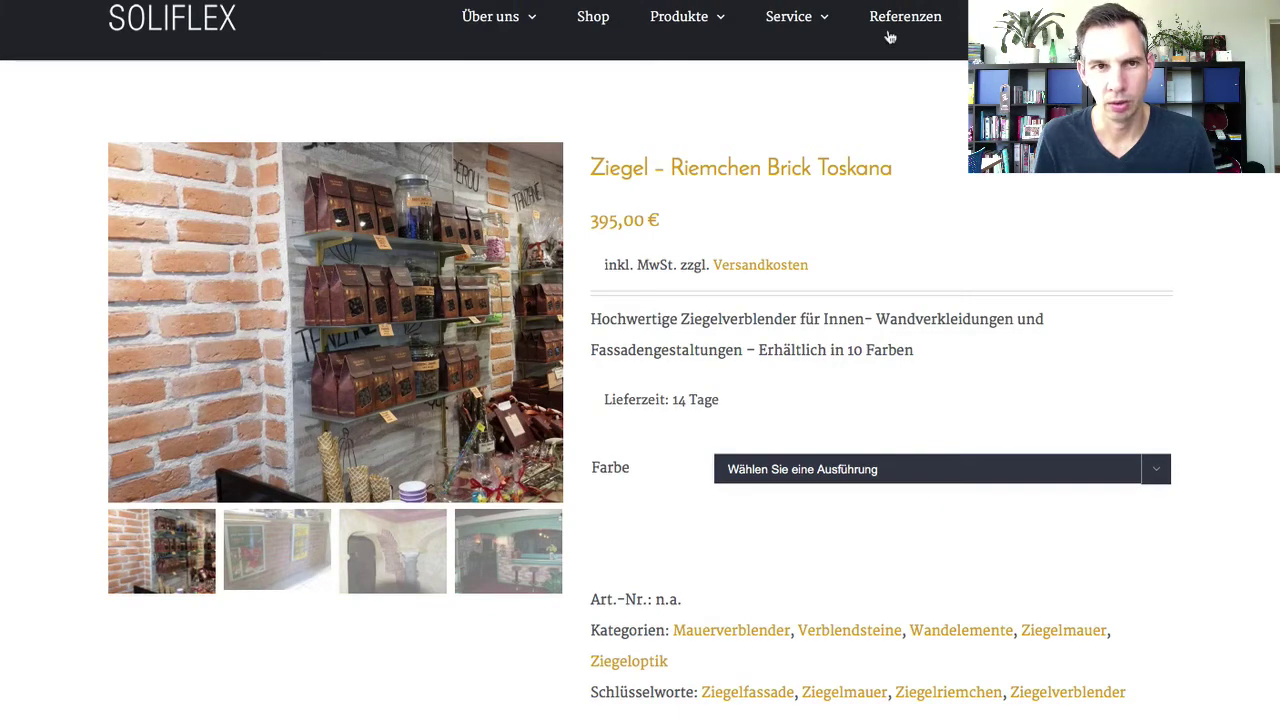
Reload the product's shop page and compare image, price and Art.-Nr. for the colours Braun, Lila, Multicolor and Rot.
key("ctrl+r")
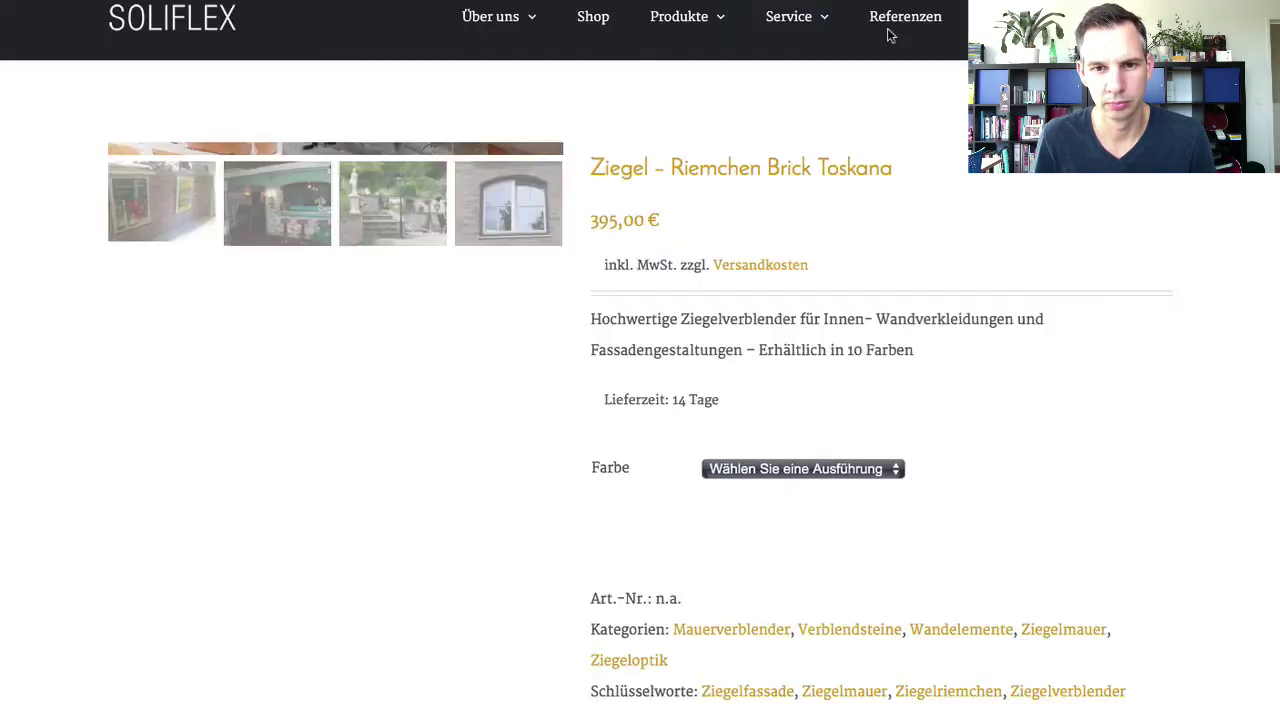
left_click(775, 461)
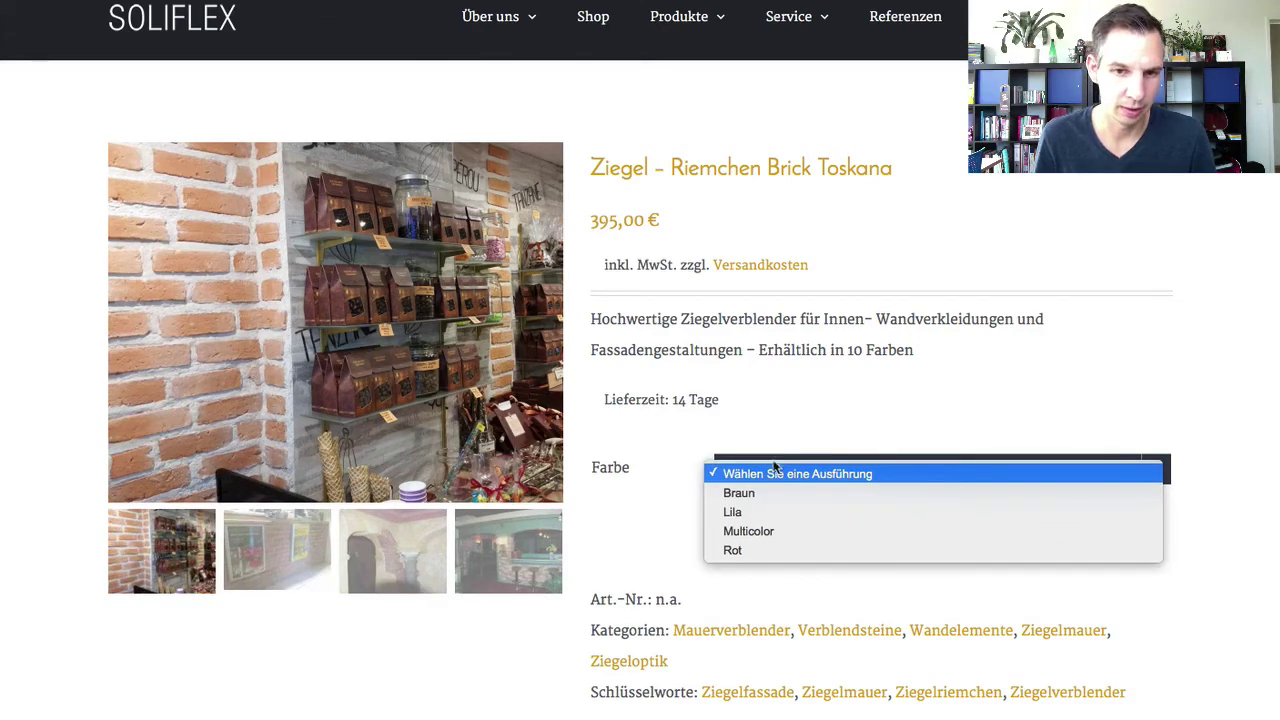
left_click(763, 493)
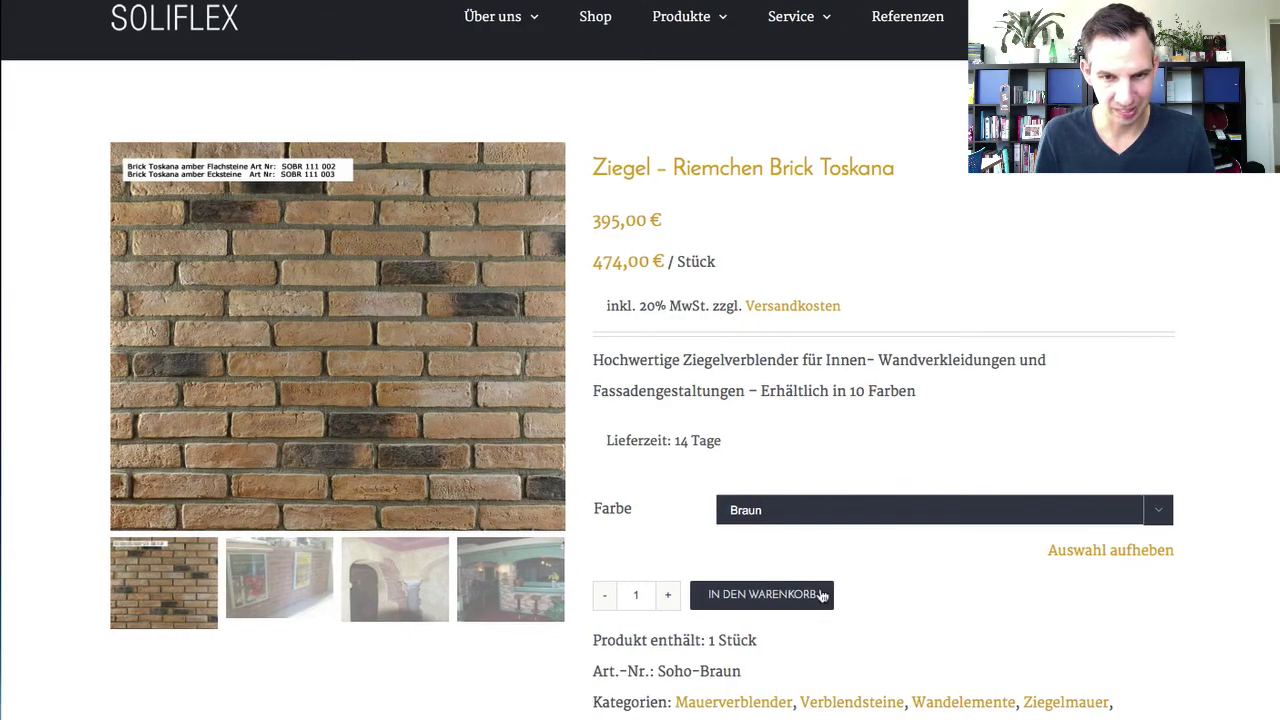
left_click(731, 520)
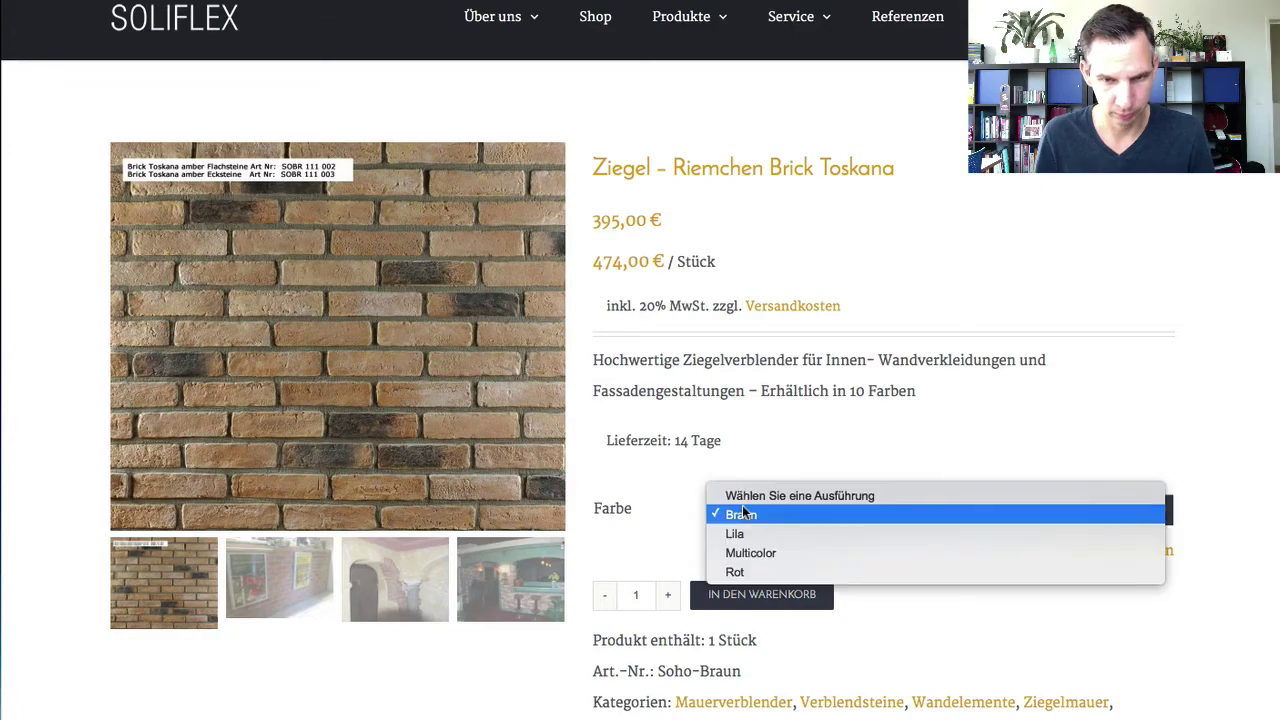
left_click(742, 532)
left_click(770, 514)
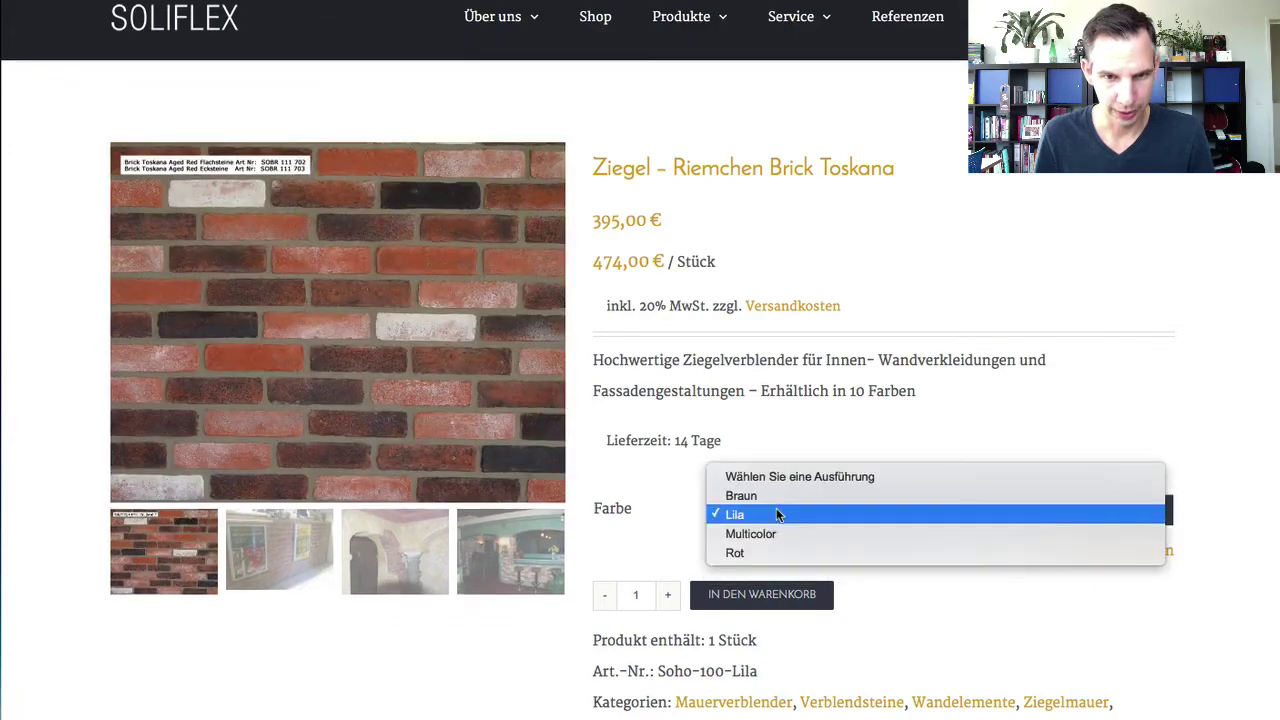
left_click(752, 533)
left_click(796, 513)
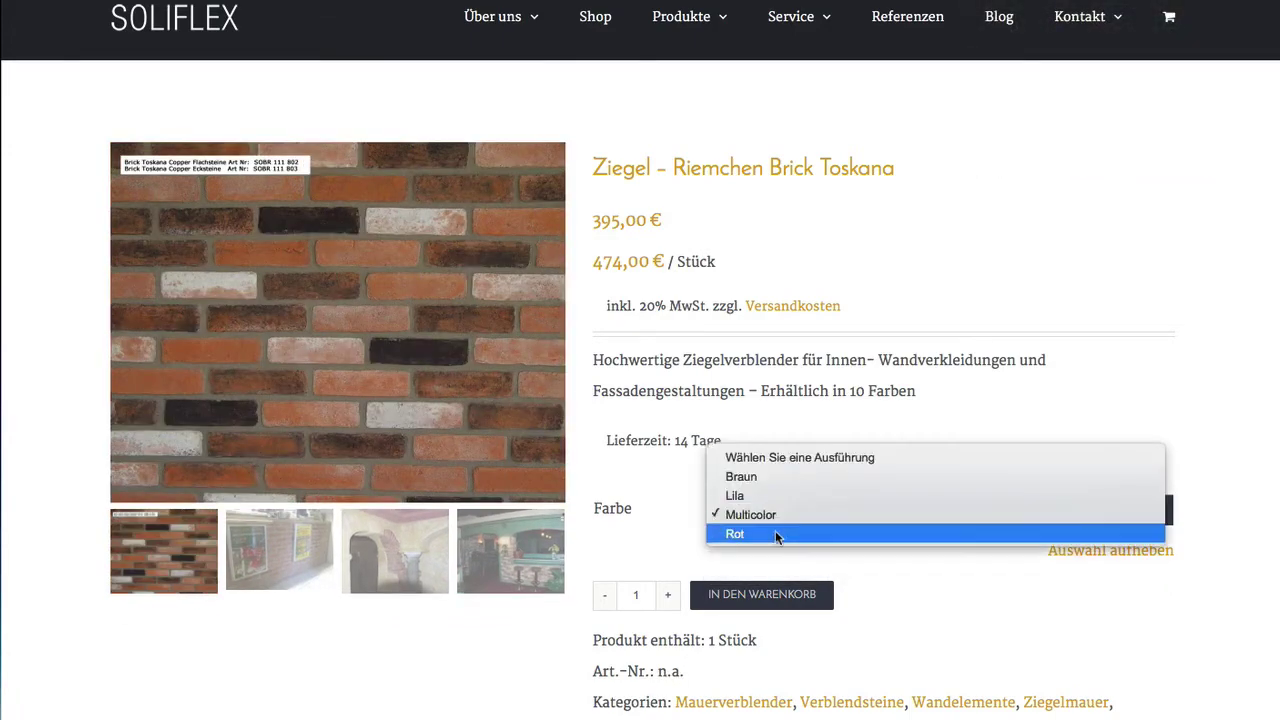
left_click(775, 531)
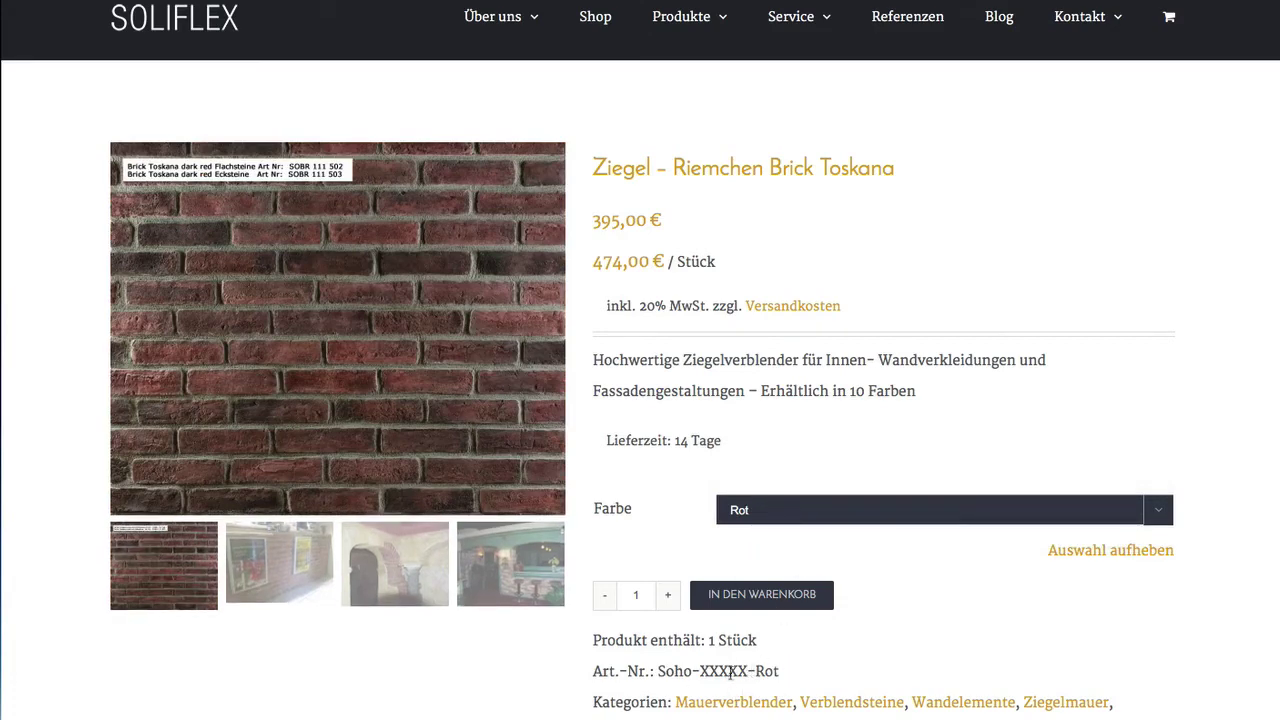
left_click(779, 512)
left_click(776, 496)
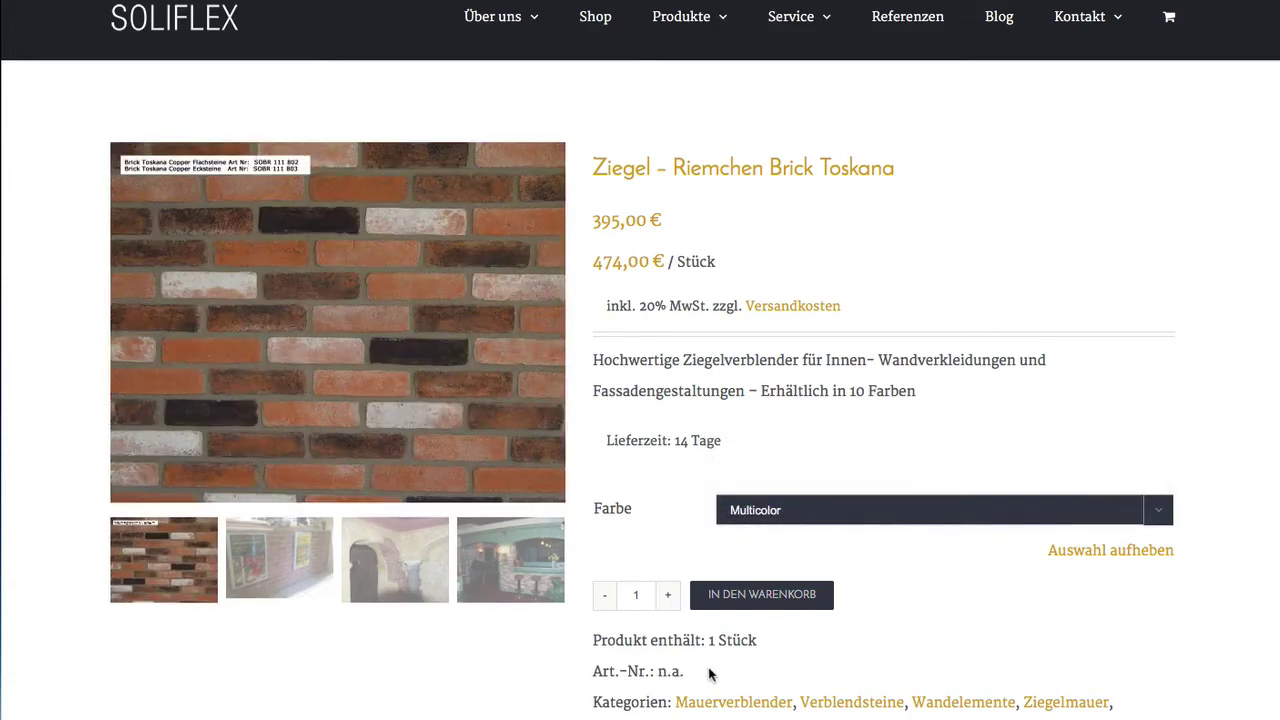
Add one Ziegel – Riemchen Brick Toskana in Lila to the cart and remove Echtholz Wandverkleidung Wheels from it.
left_click(846, 512)
left_click(838, 495)
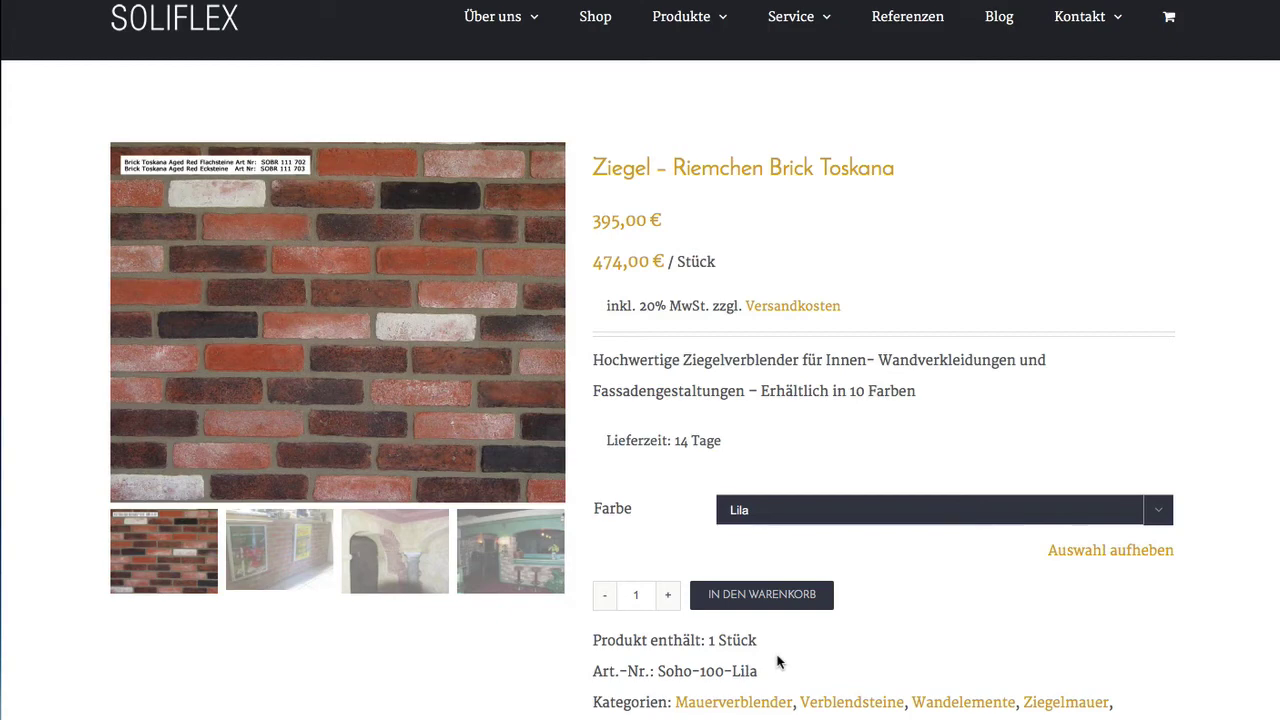
left_click(788, 592)
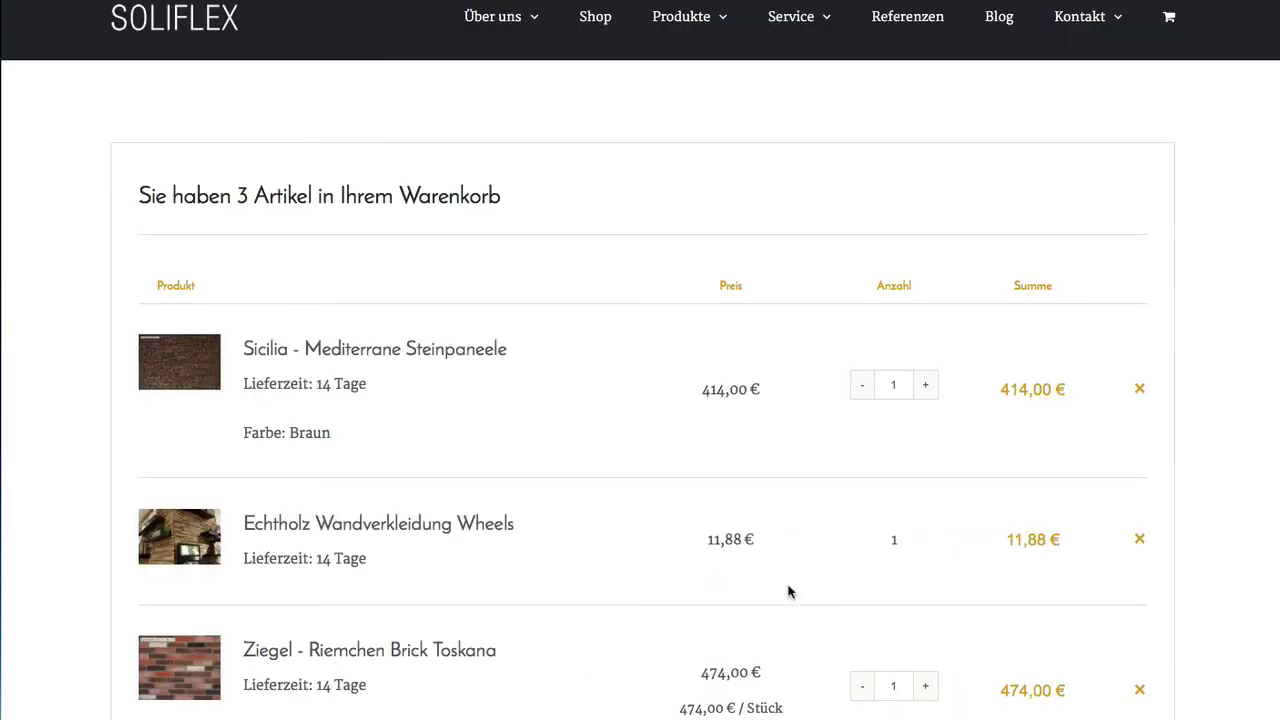
left_click(1139, 540)
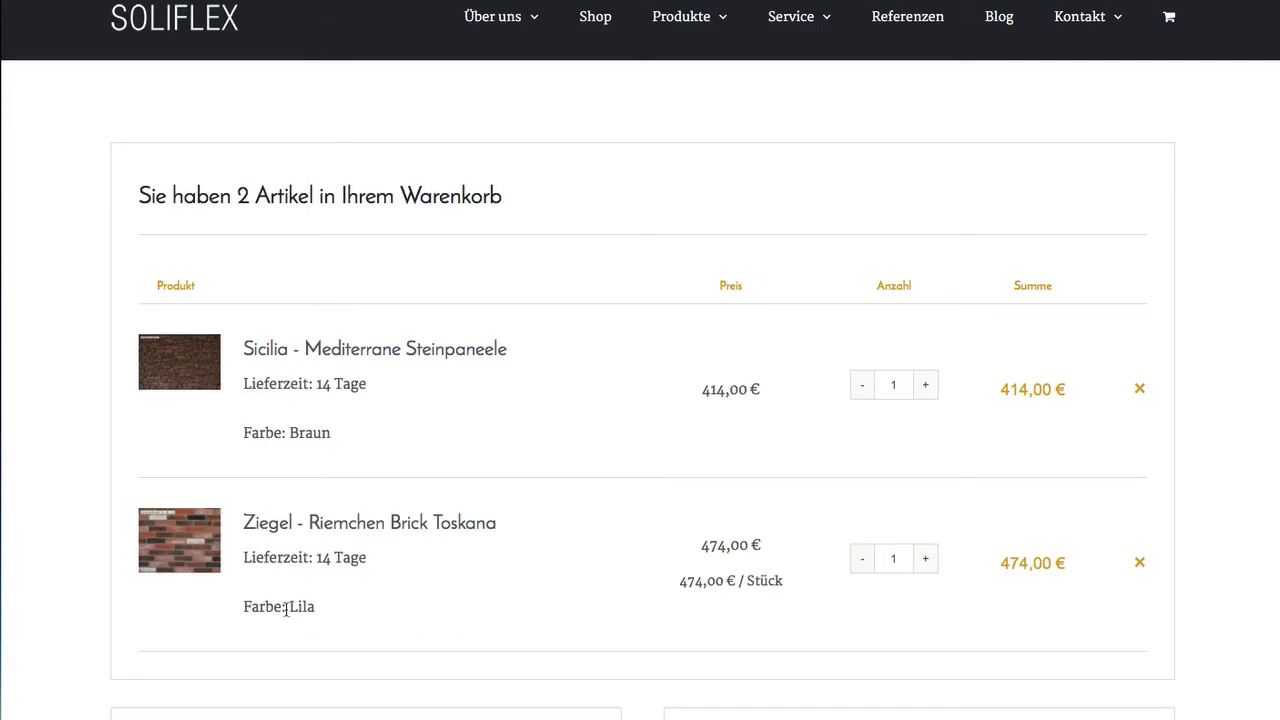